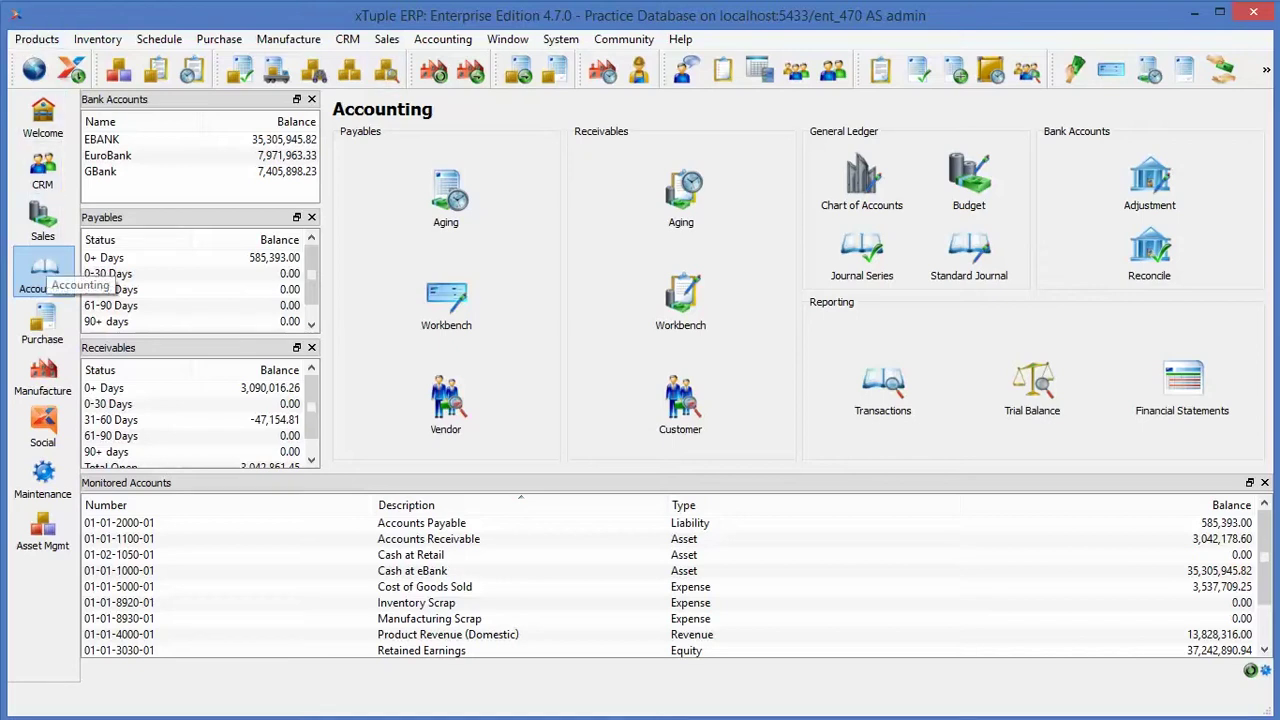
left_click(44, 266)
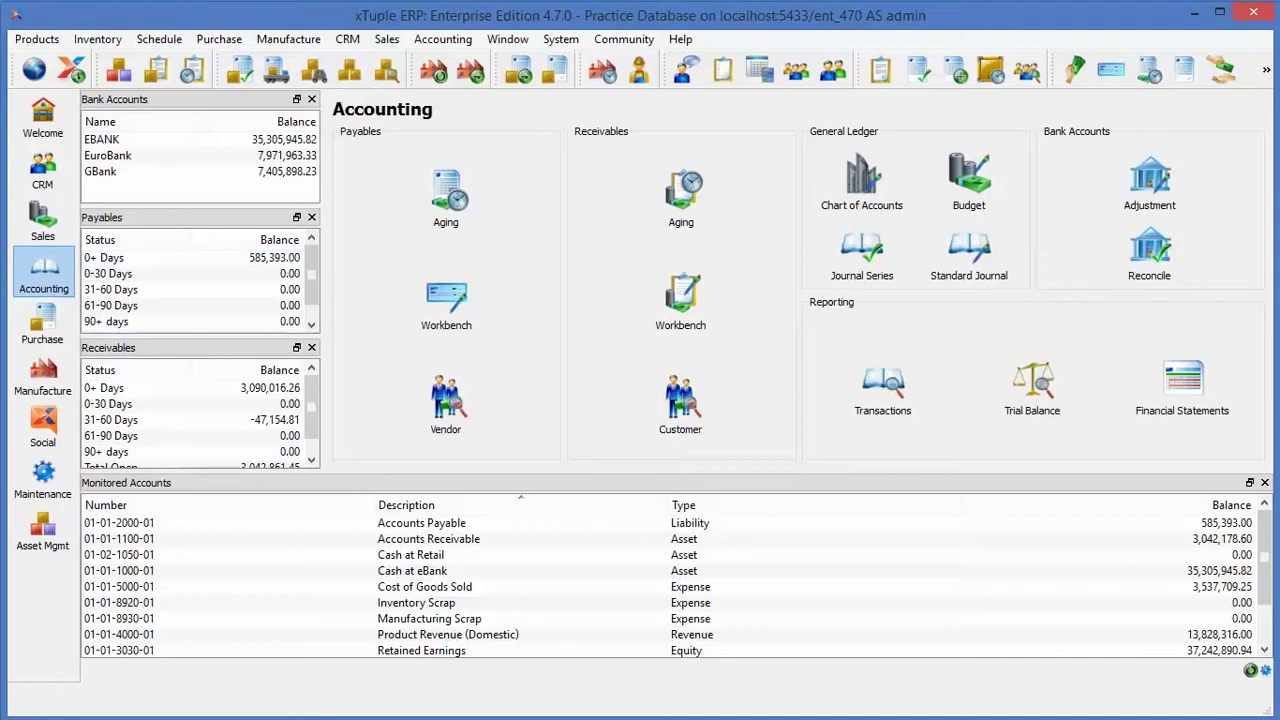
left_click(443, 39)
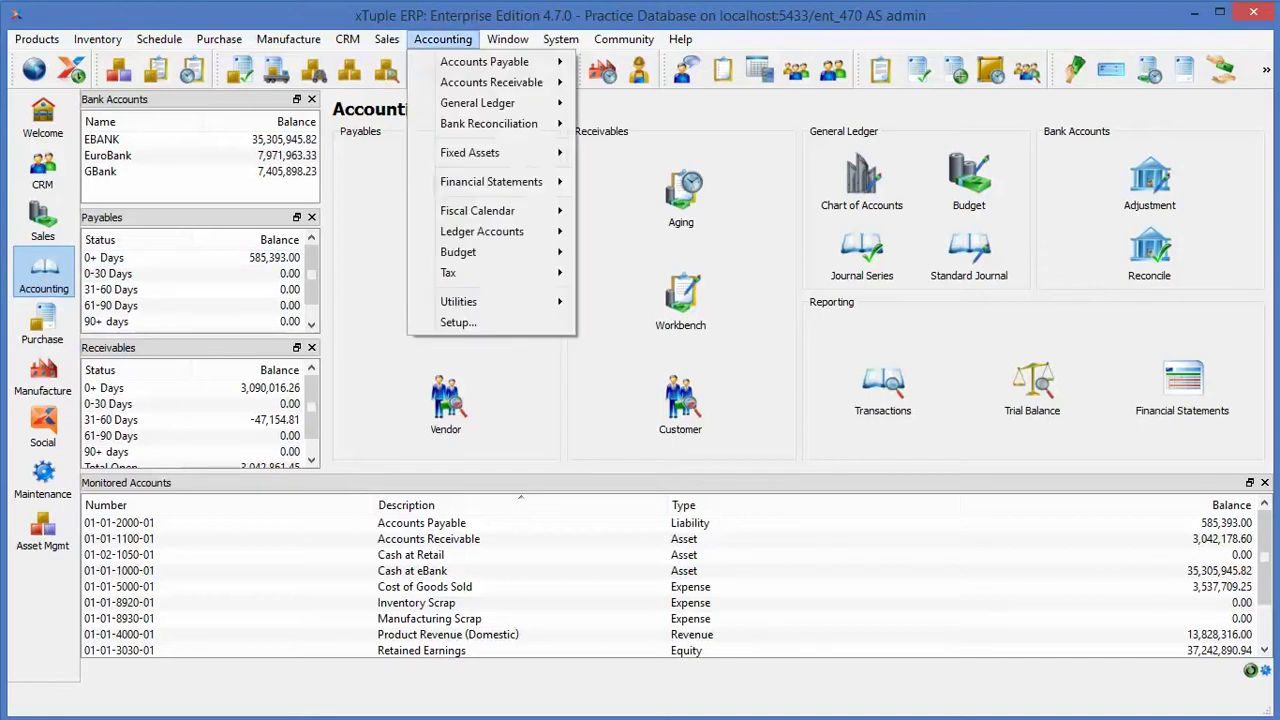
mouse_move(491, 181)
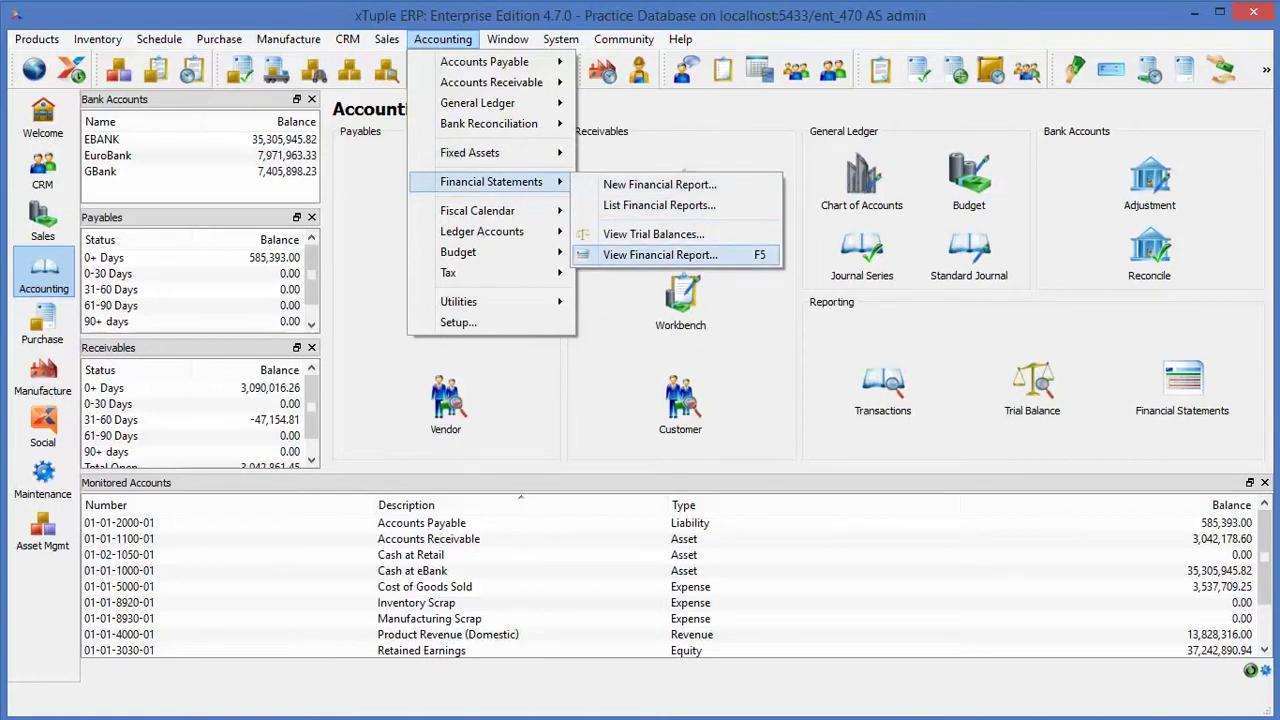
key("Up")
key("Right")
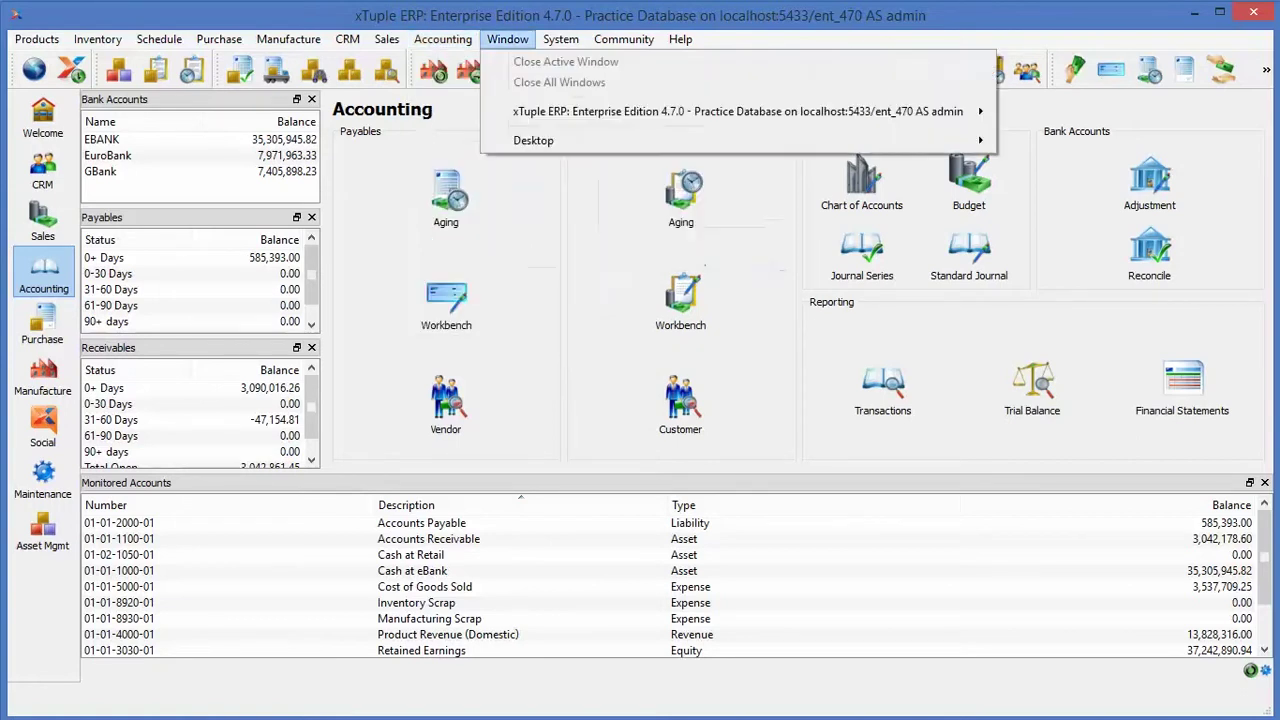
key("Escape")
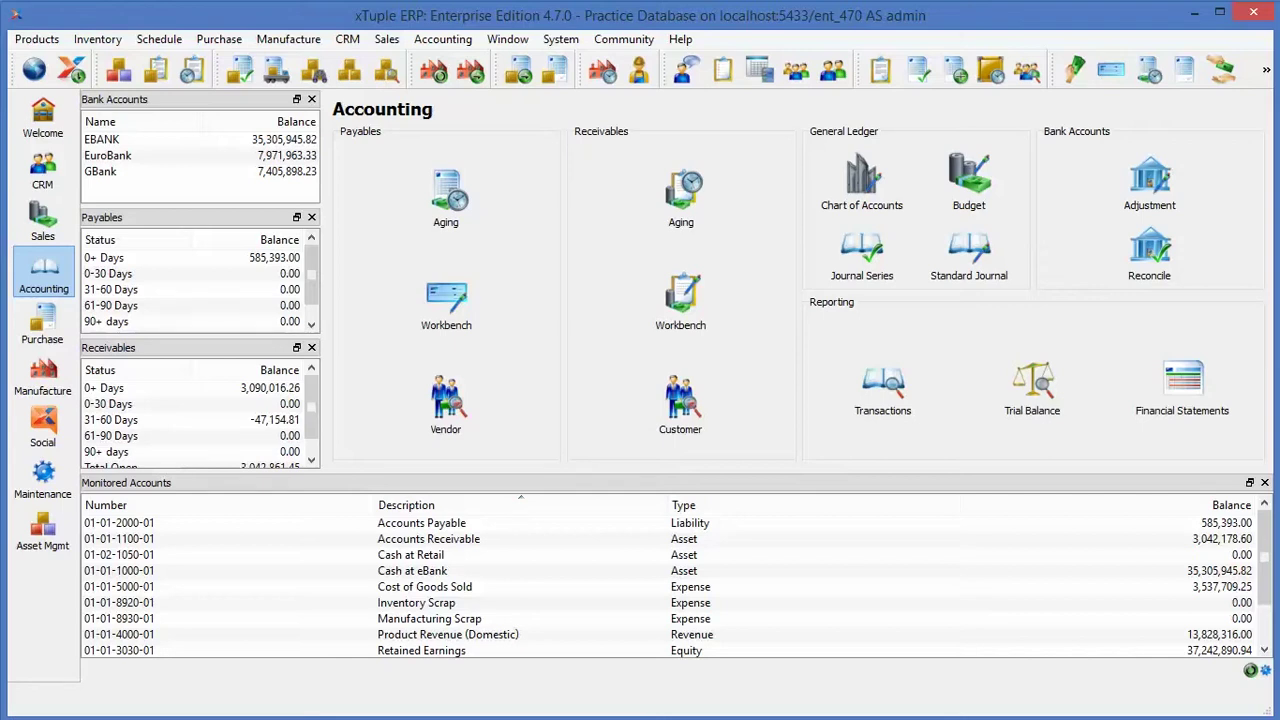
- Open the financial report viewer from the Accounting desktop and select the ProDiem Income Statement report
left_click(1182, 385)
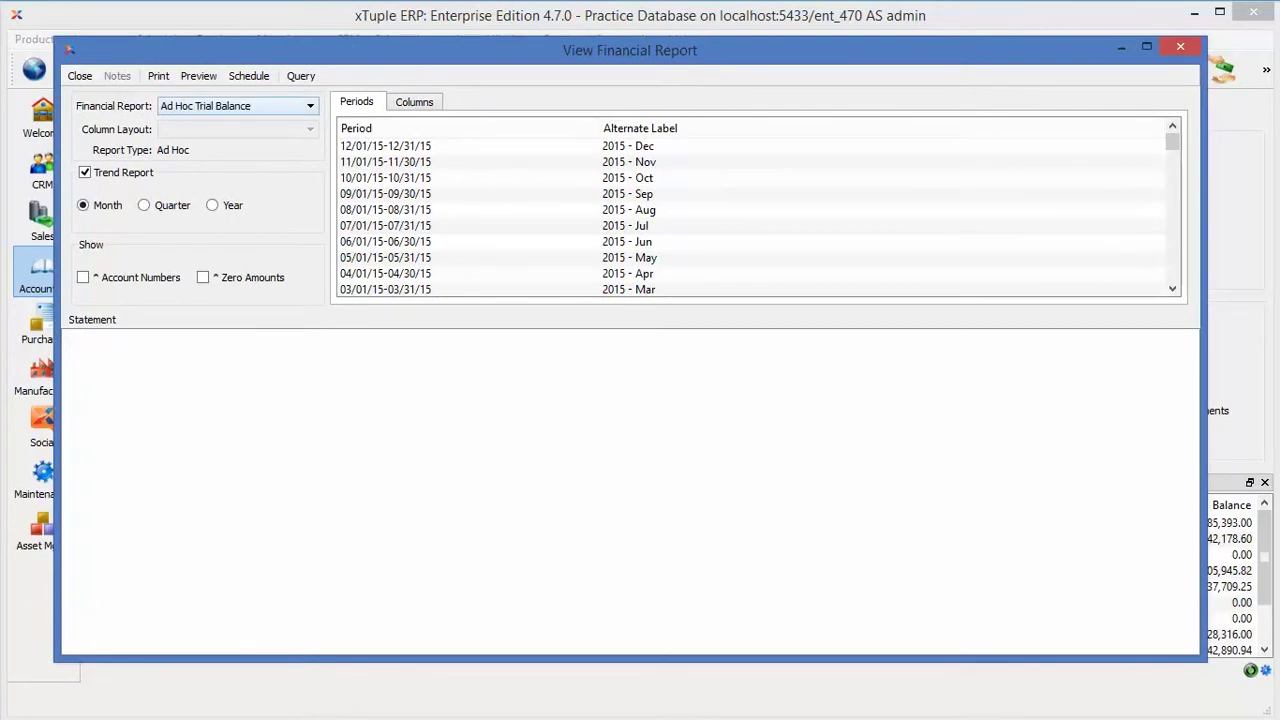
left_click(238, 105)
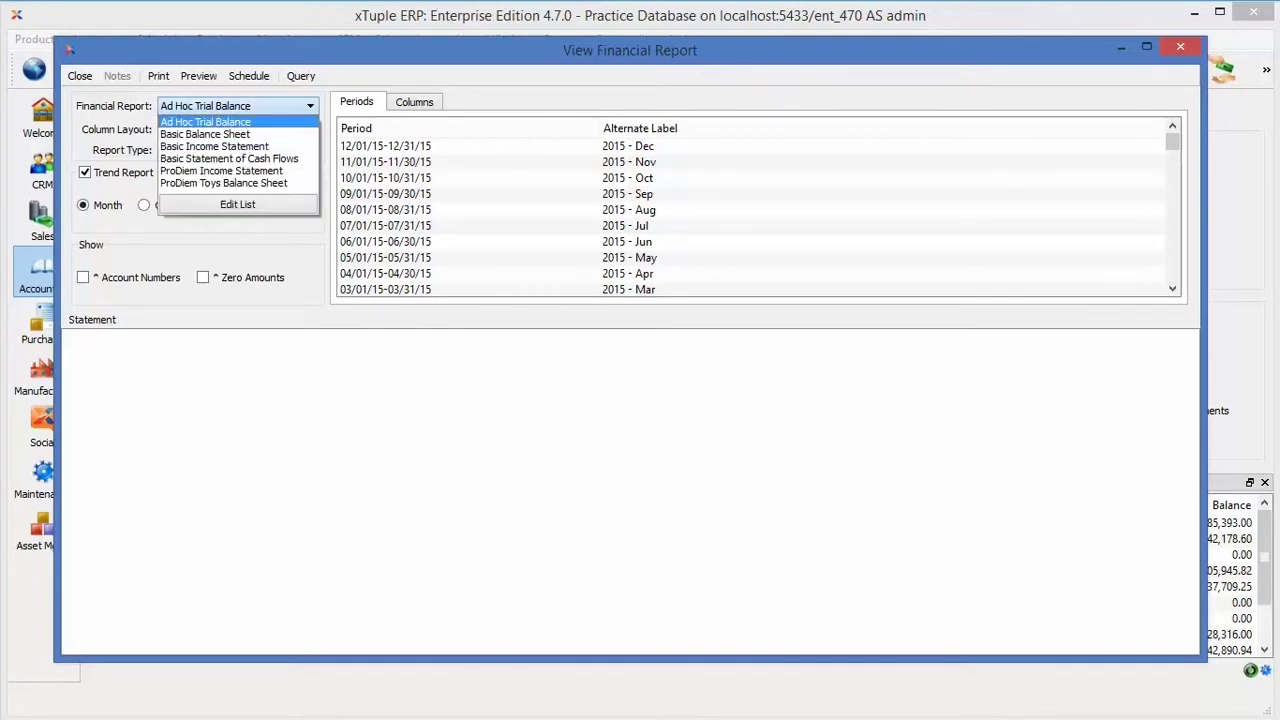
key("Down")
key("Down")
key("Down")
key("Down")
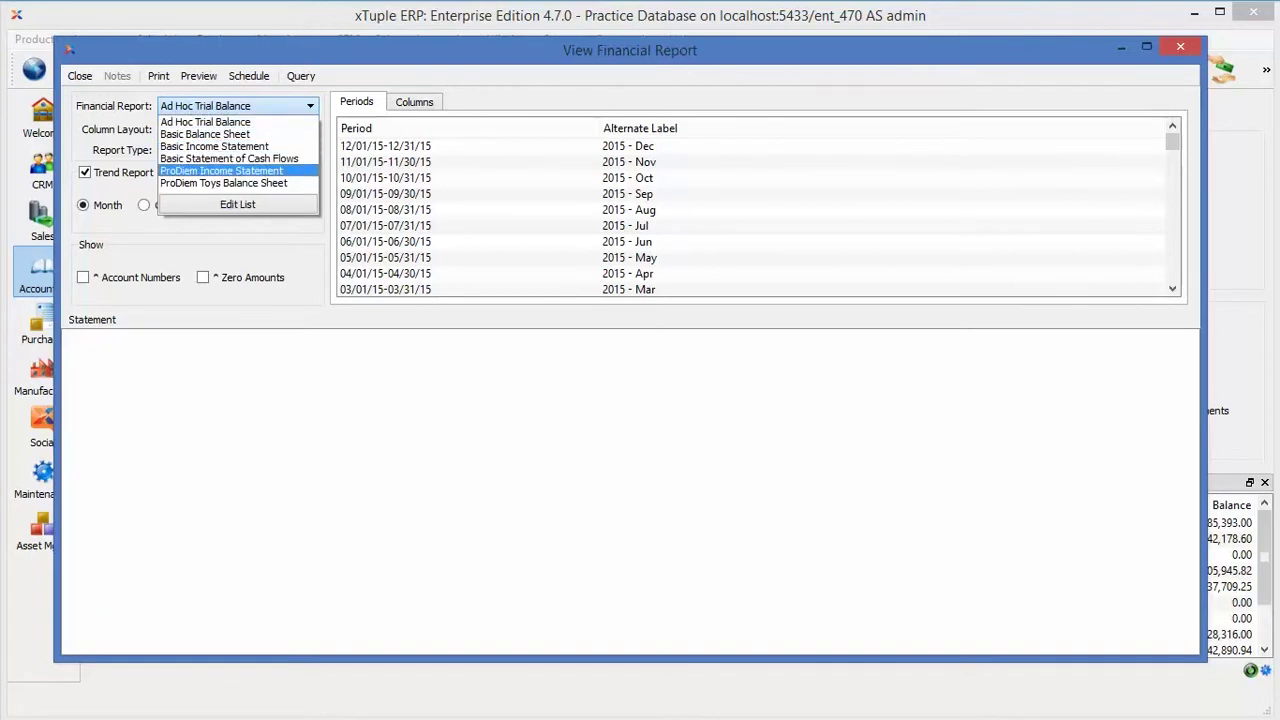
key("Return")
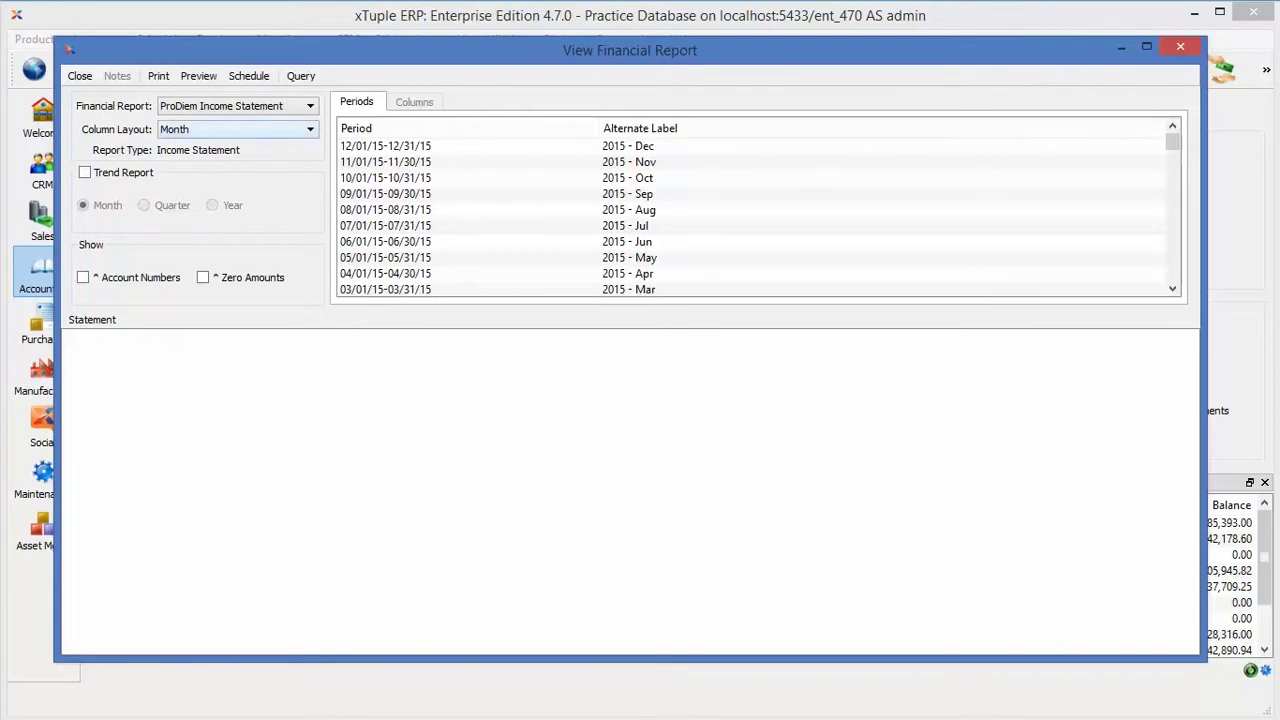
- Look through the available column layouts for the income statement and choose Month
left_click(237, 129)
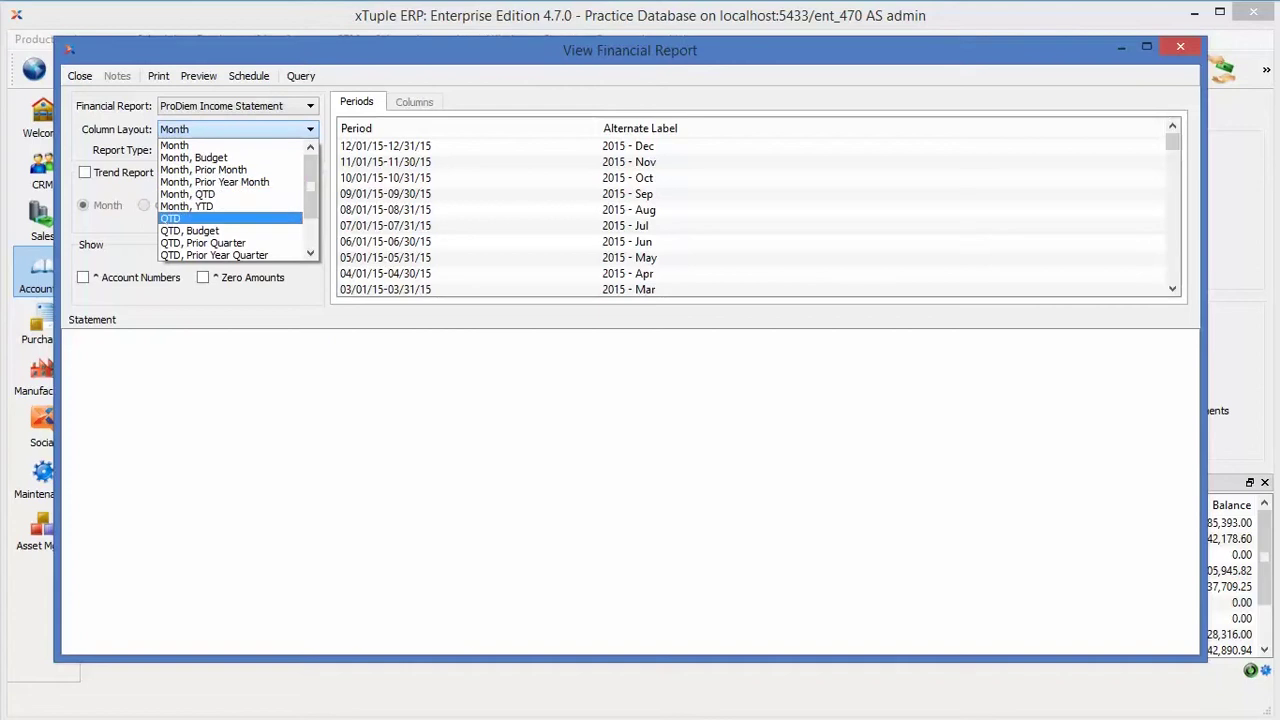
left_click_drag(310, 186, 310, 213)
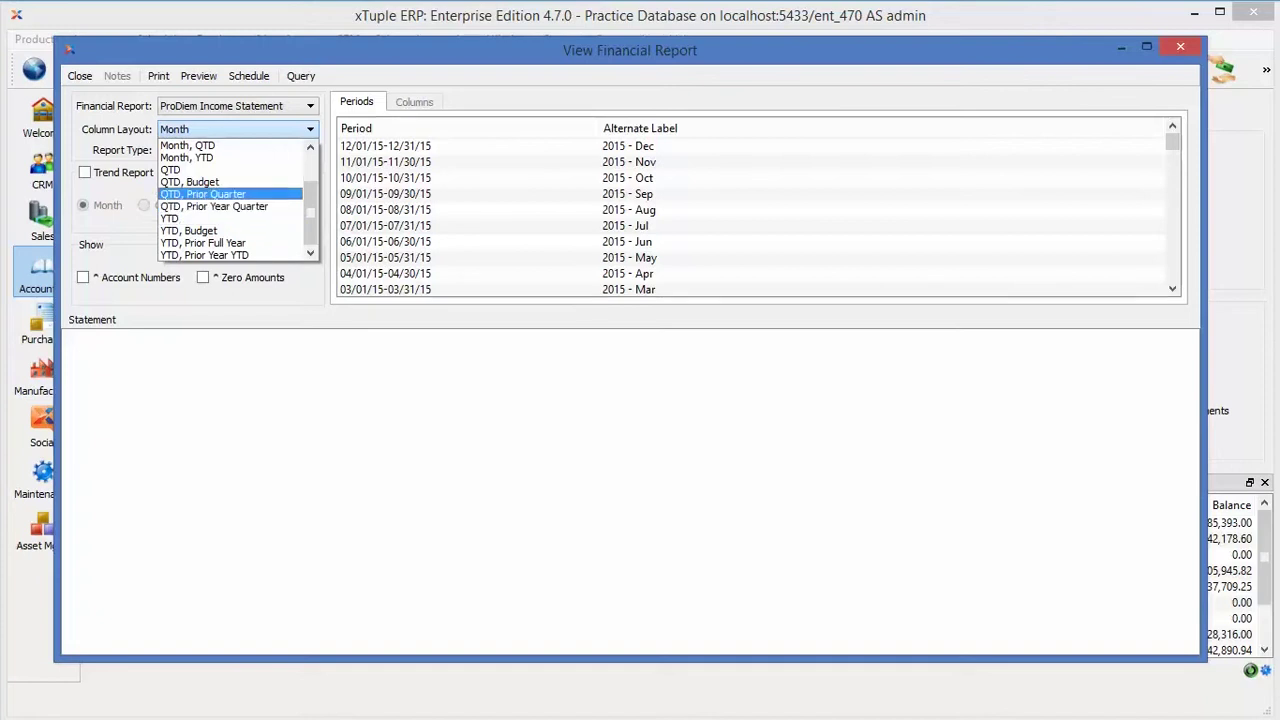
scroll(235, 200, "up", 2)
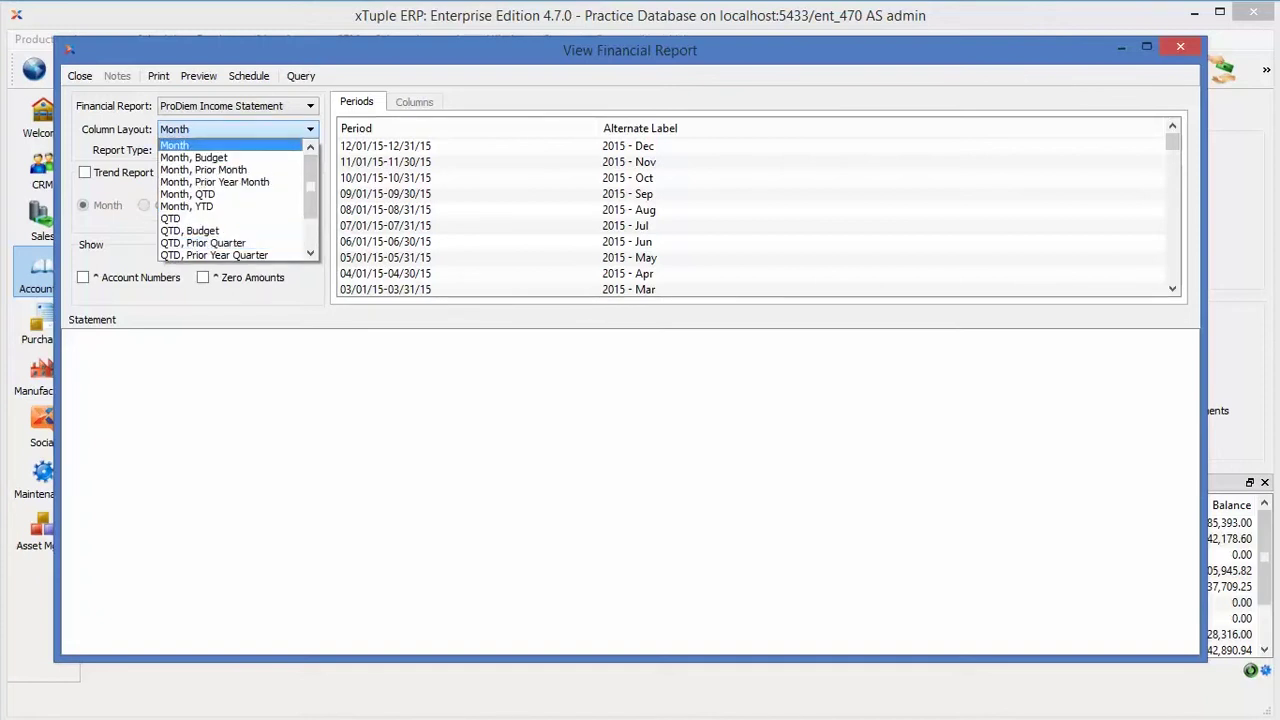
left_click(229, 145)
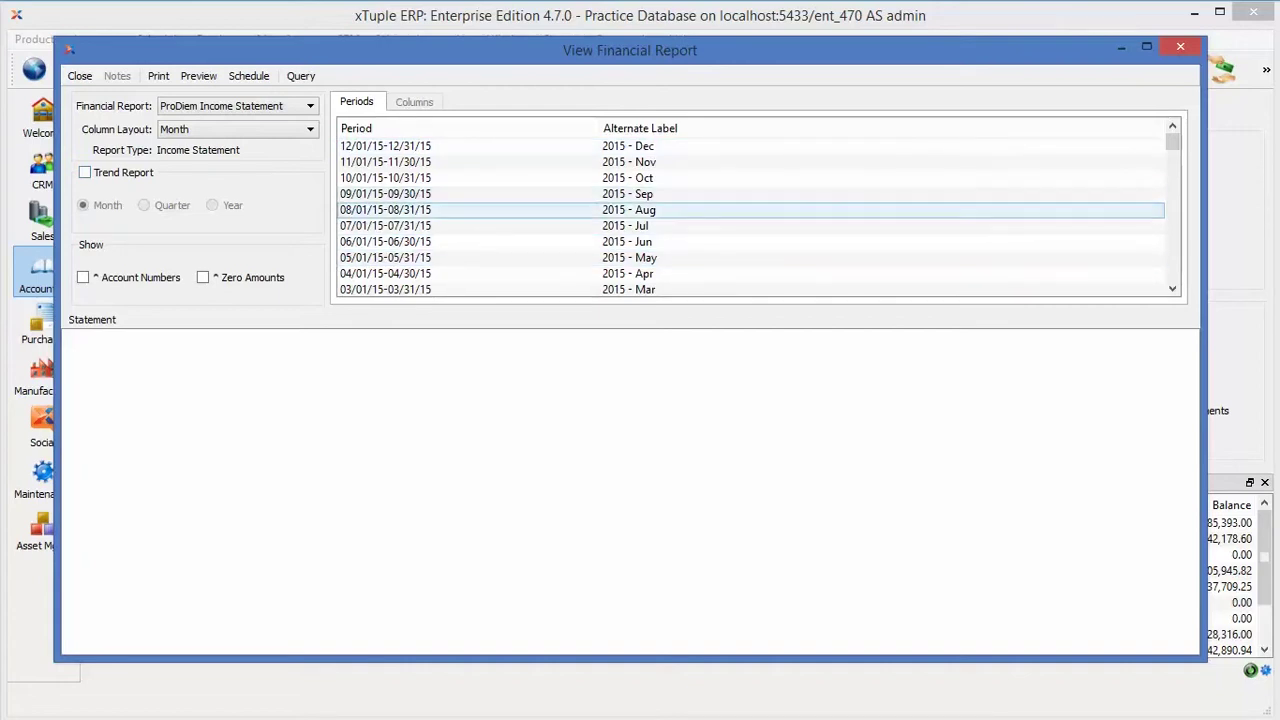
- Select the December 2014 period (12/01/14-12/31/14) and query the income statement for it
scroll(750, 209, "down", 1)
scroll(750, 209, "down", 4)
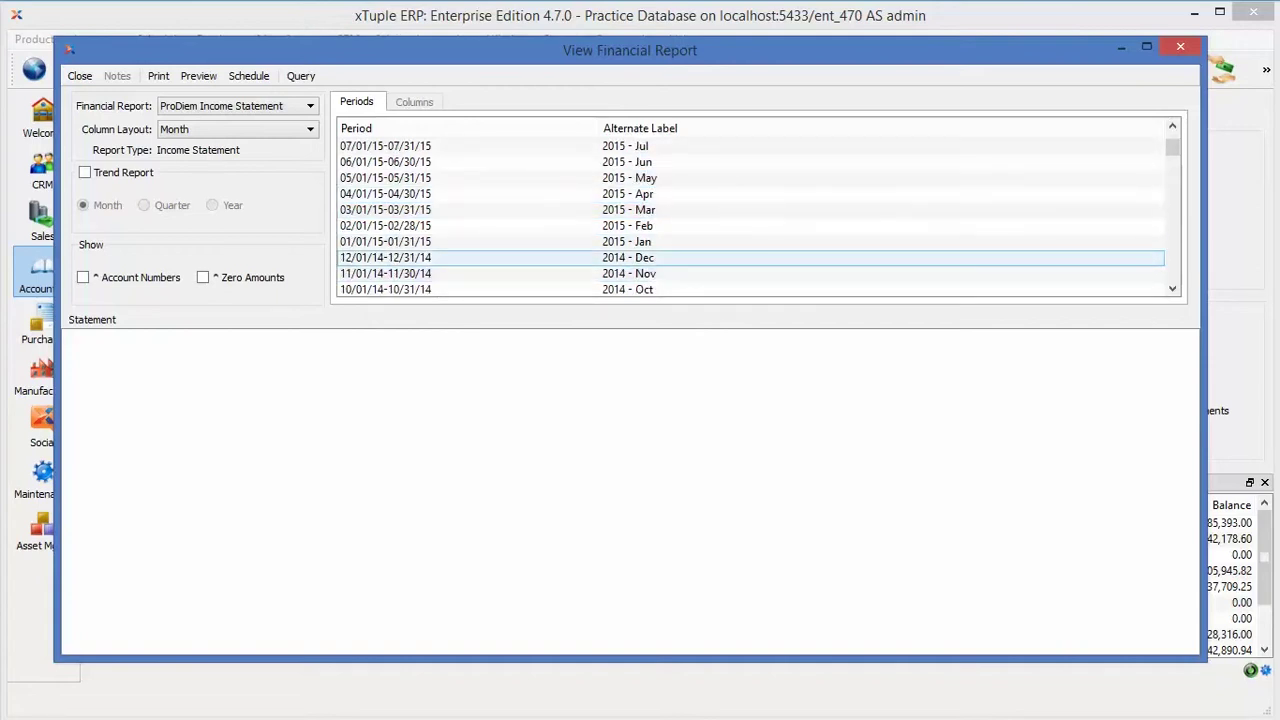
left_click(750, 257)
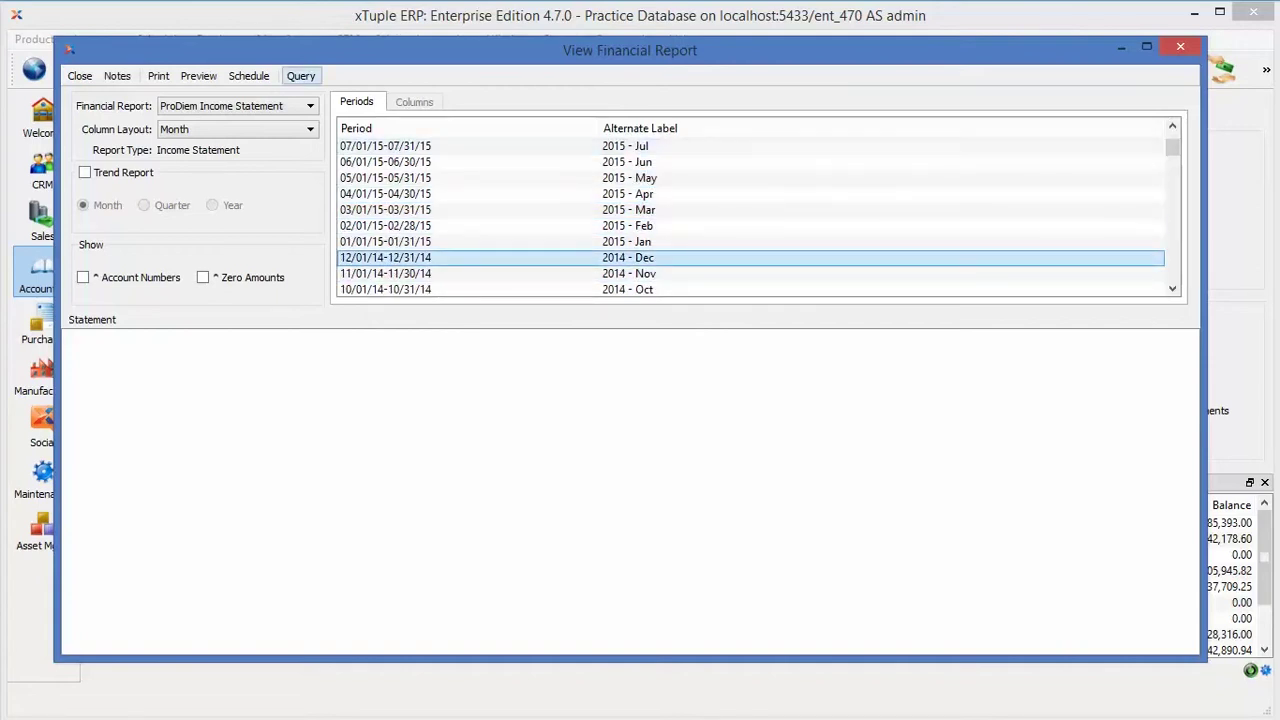
left_click(300, 75)
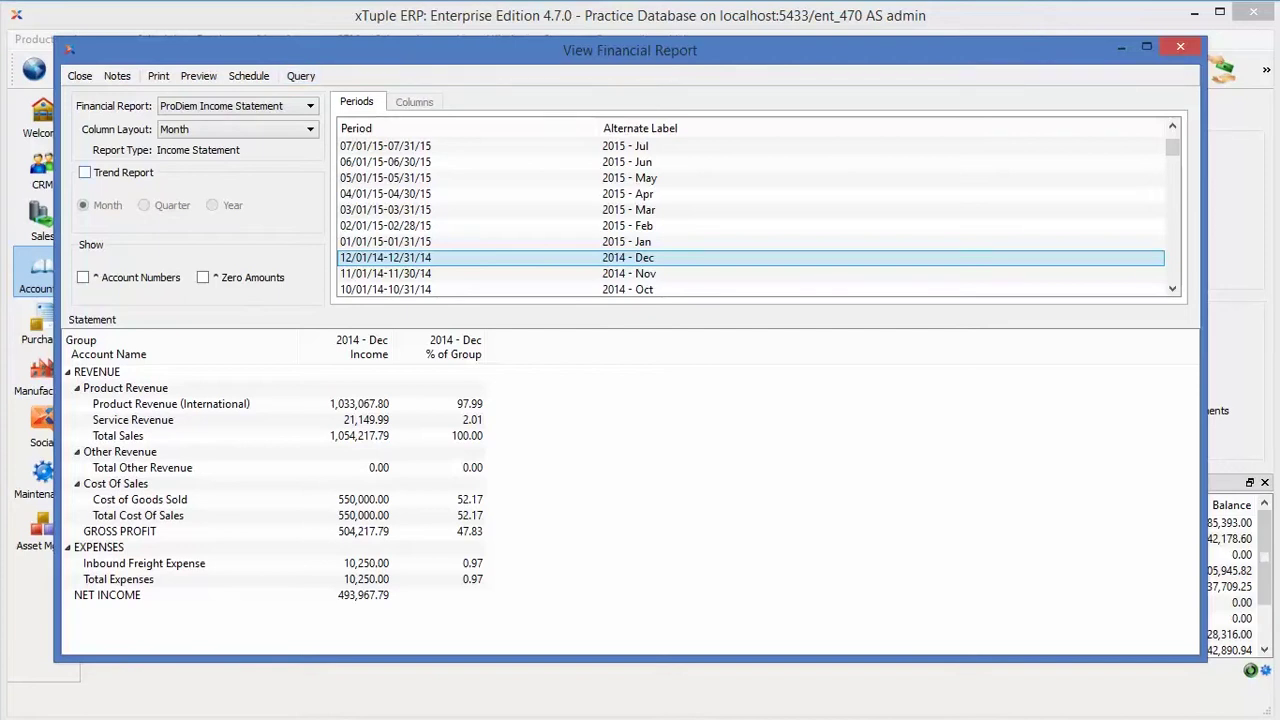
- Turn on Trend Report, view the quarter and year period lists, and set the trend interval to Month
left_click(84, 172)
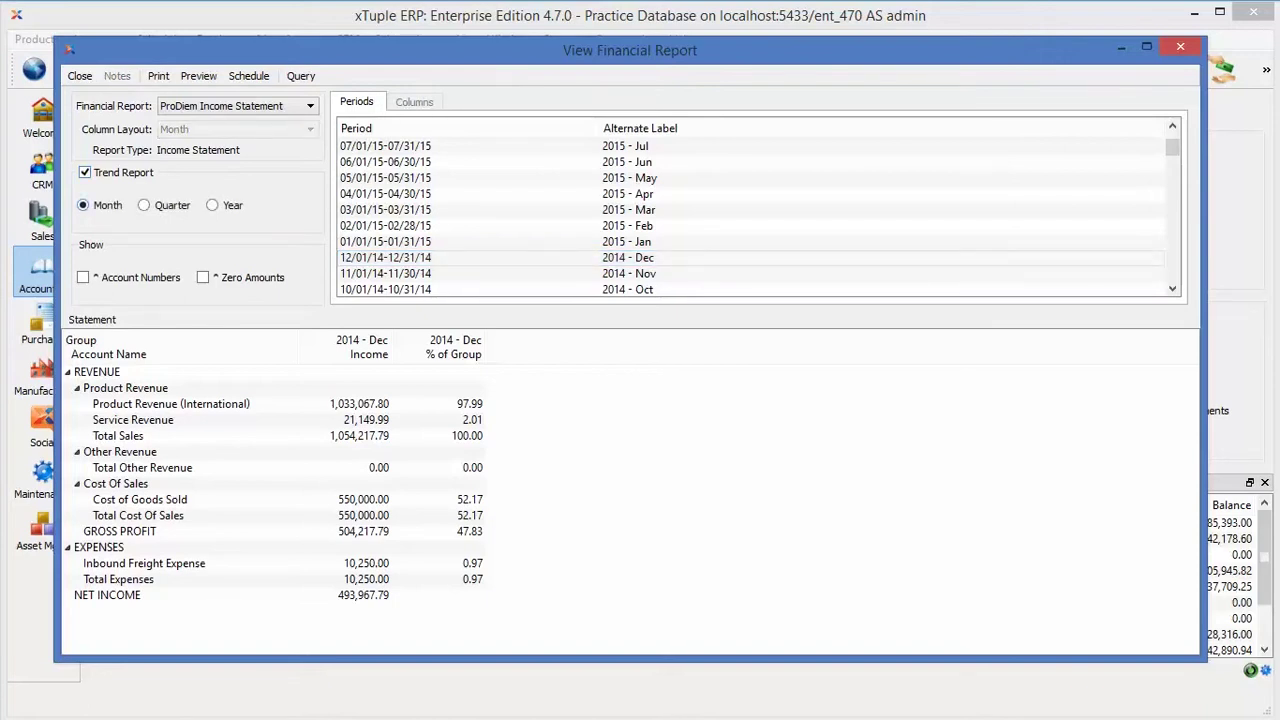
left_click(144, 205)
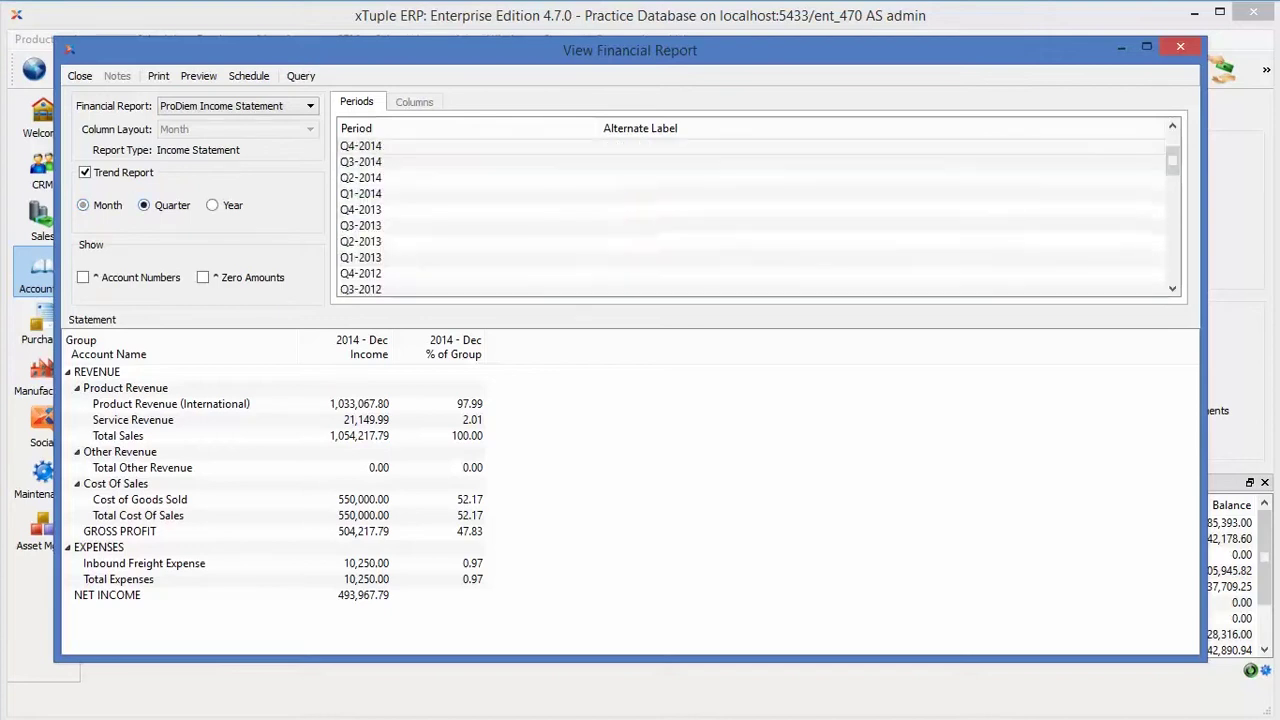
left_click(212, 205)
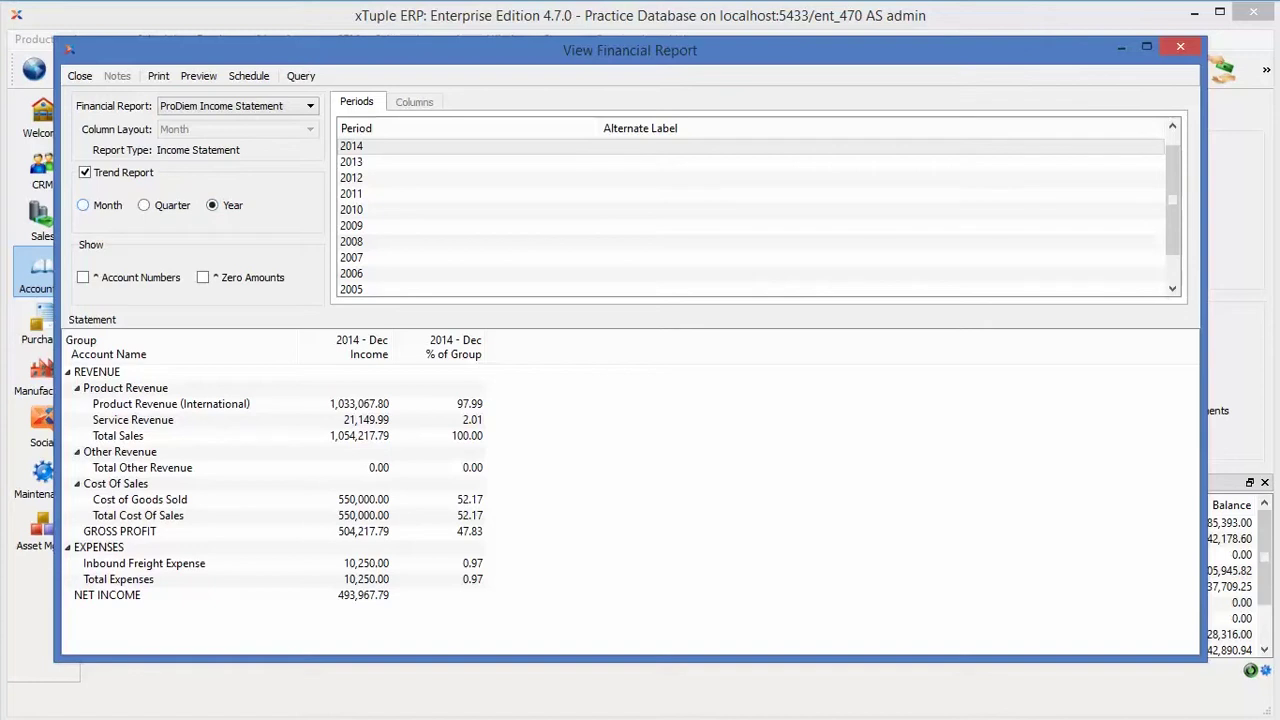
left_click(83, 205)
- Select the October, November and December 2014 periods together and query the monthly trend report
scroll(750, 209, "down", 1)
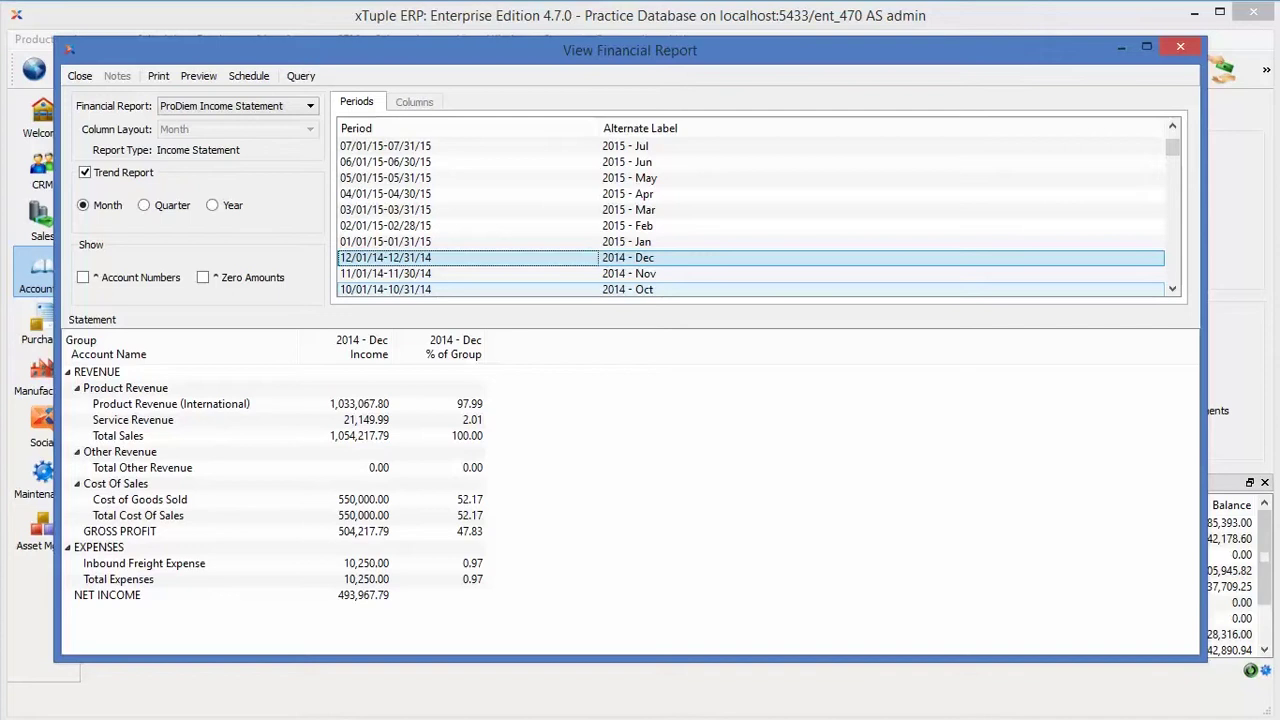
left_click(385, 289, "ctrl")
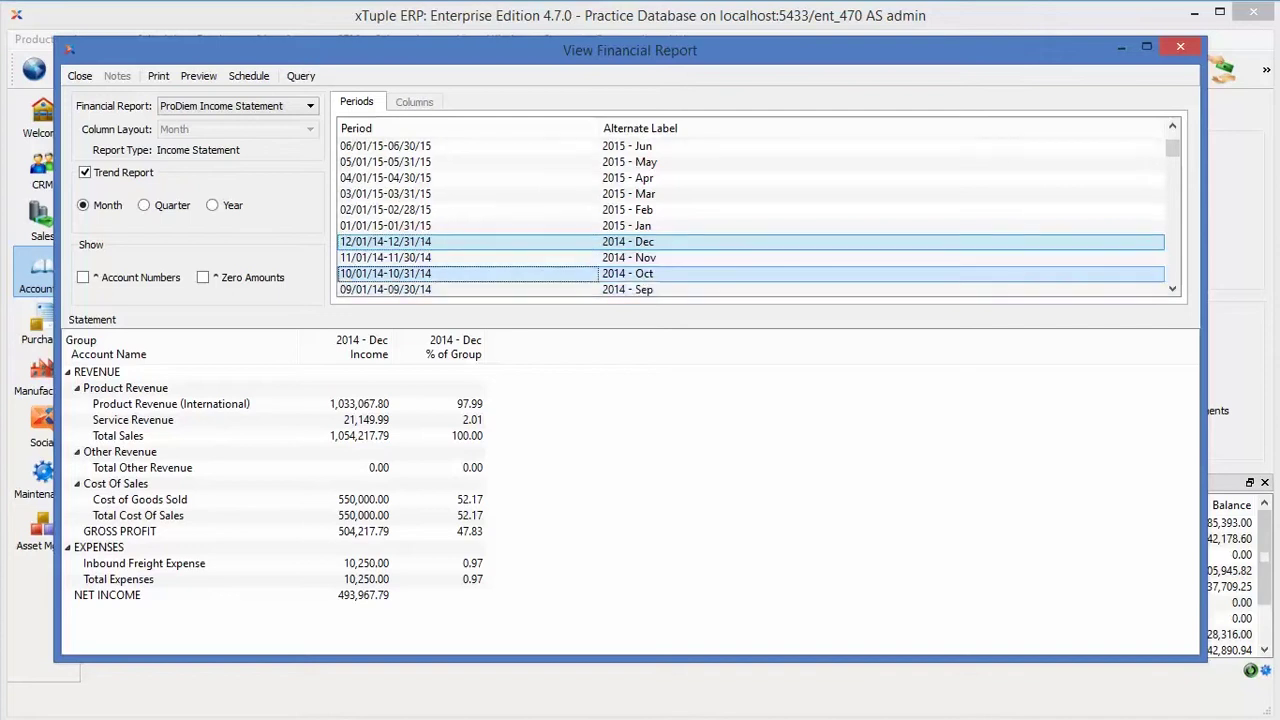
left_click(385, 257, "ctrl")
left_click(385, 241, "ctrl")
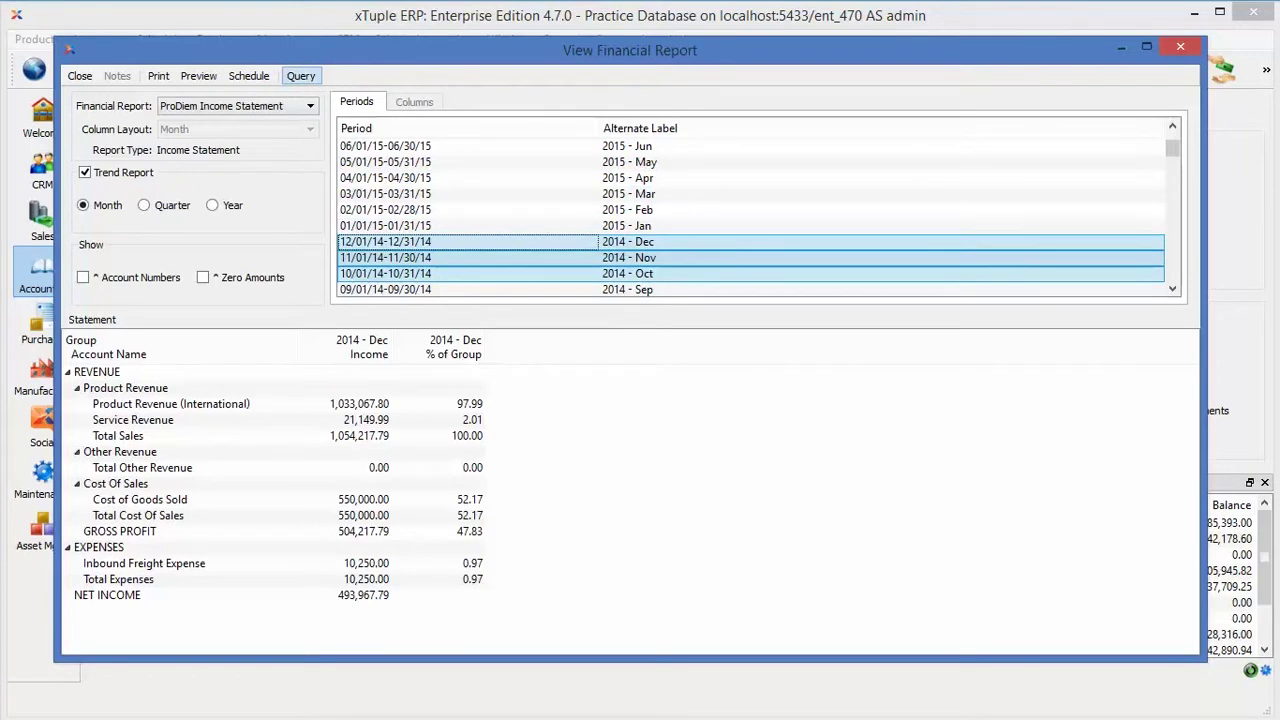
left_click(301, 76)
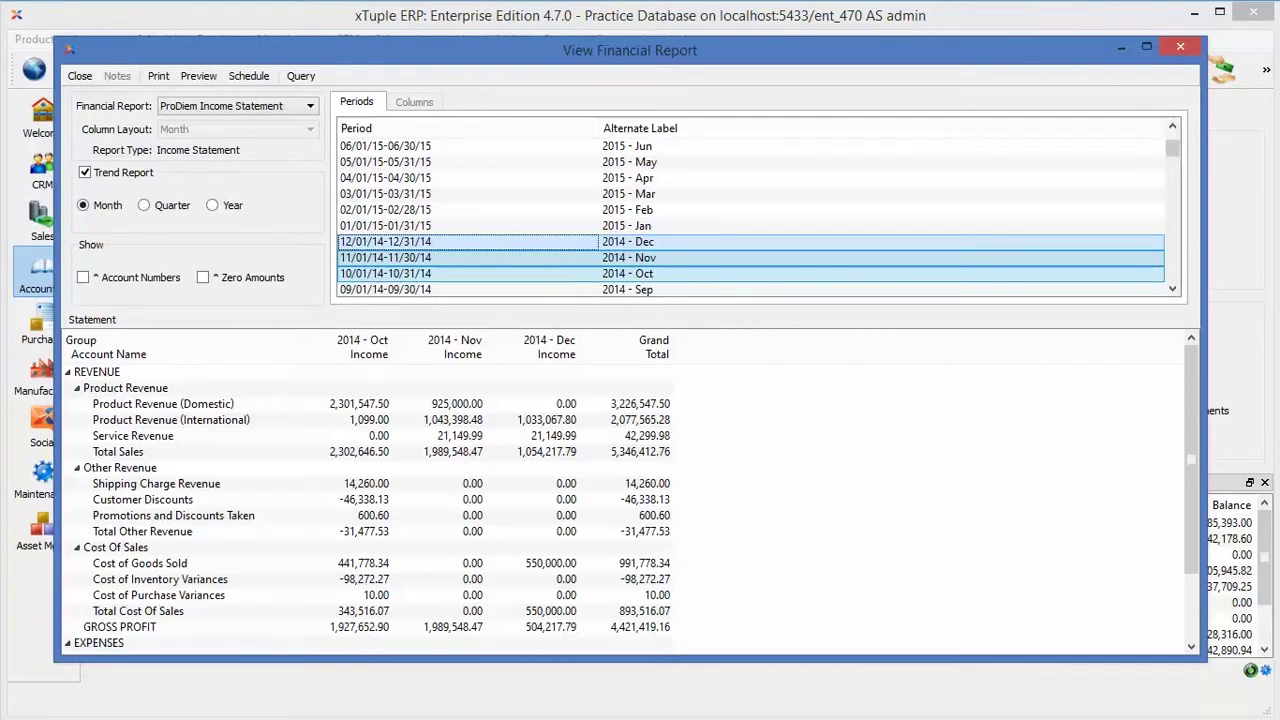
- Set the trend interval to Quarter, select Q1-2014 through Q4-2014, and query the report
left_click(144, 205)
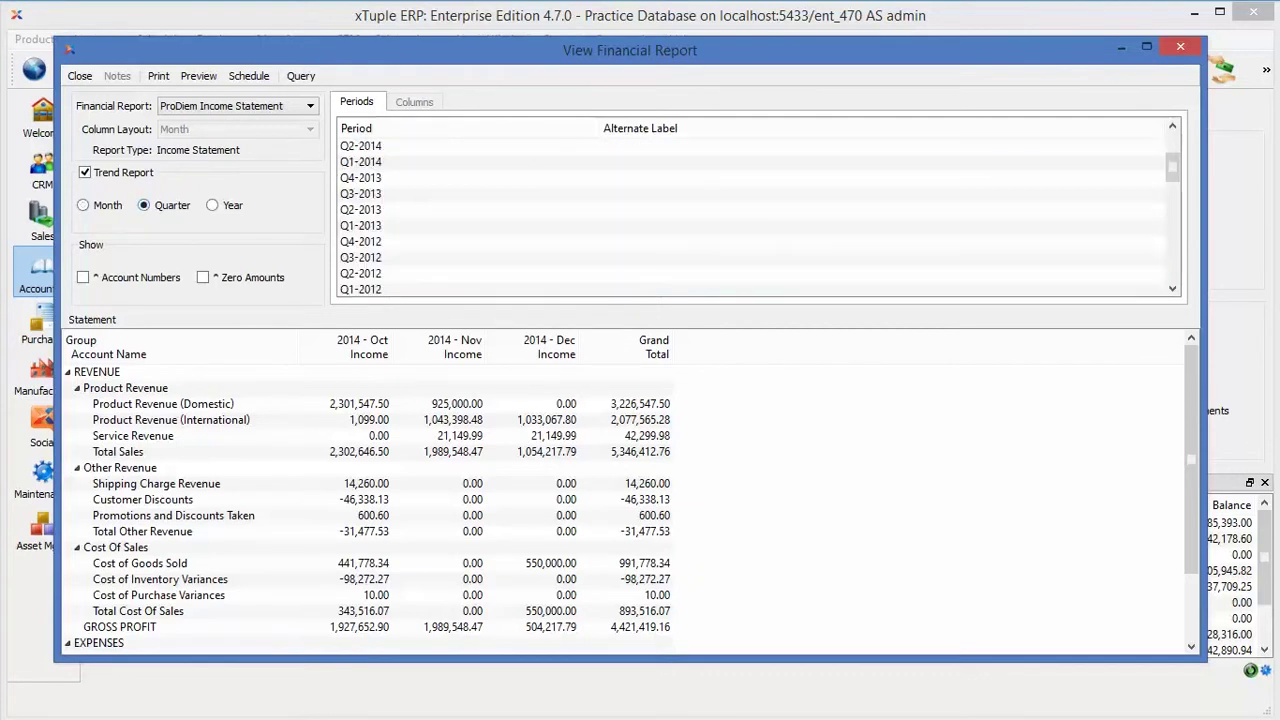
scroll(750, 210, "up", 1)
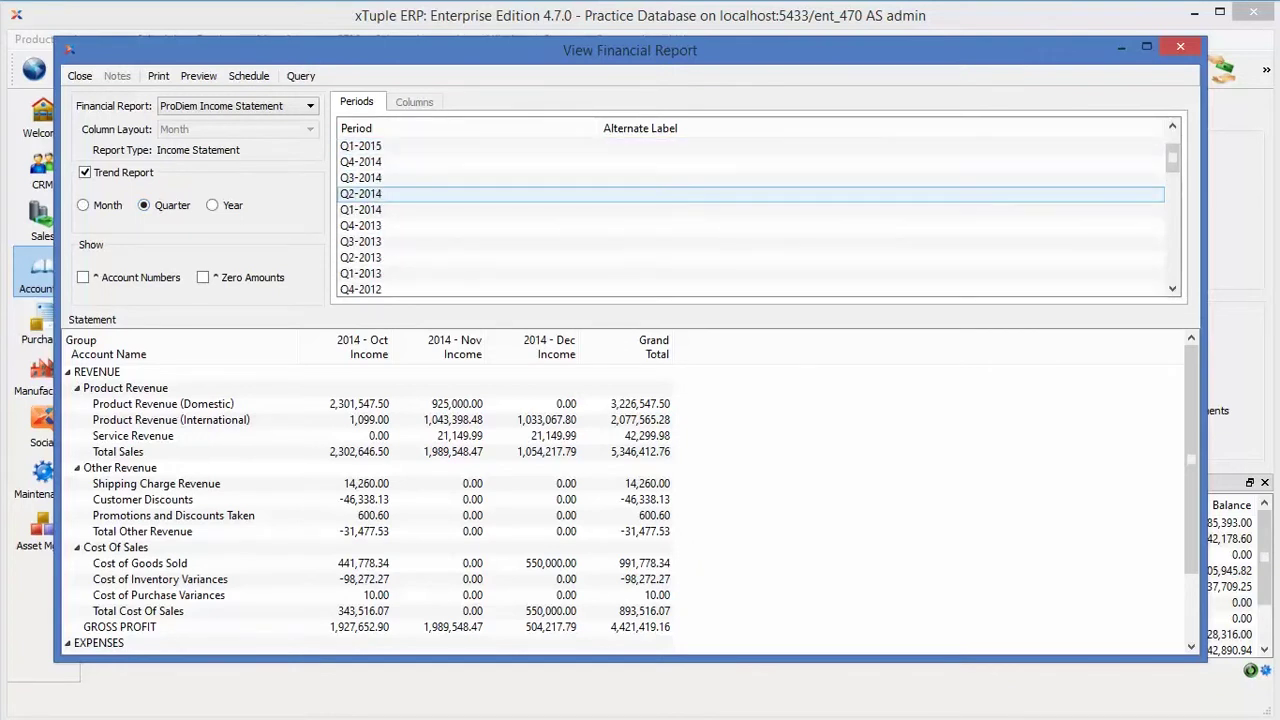
left_click(360, 209)
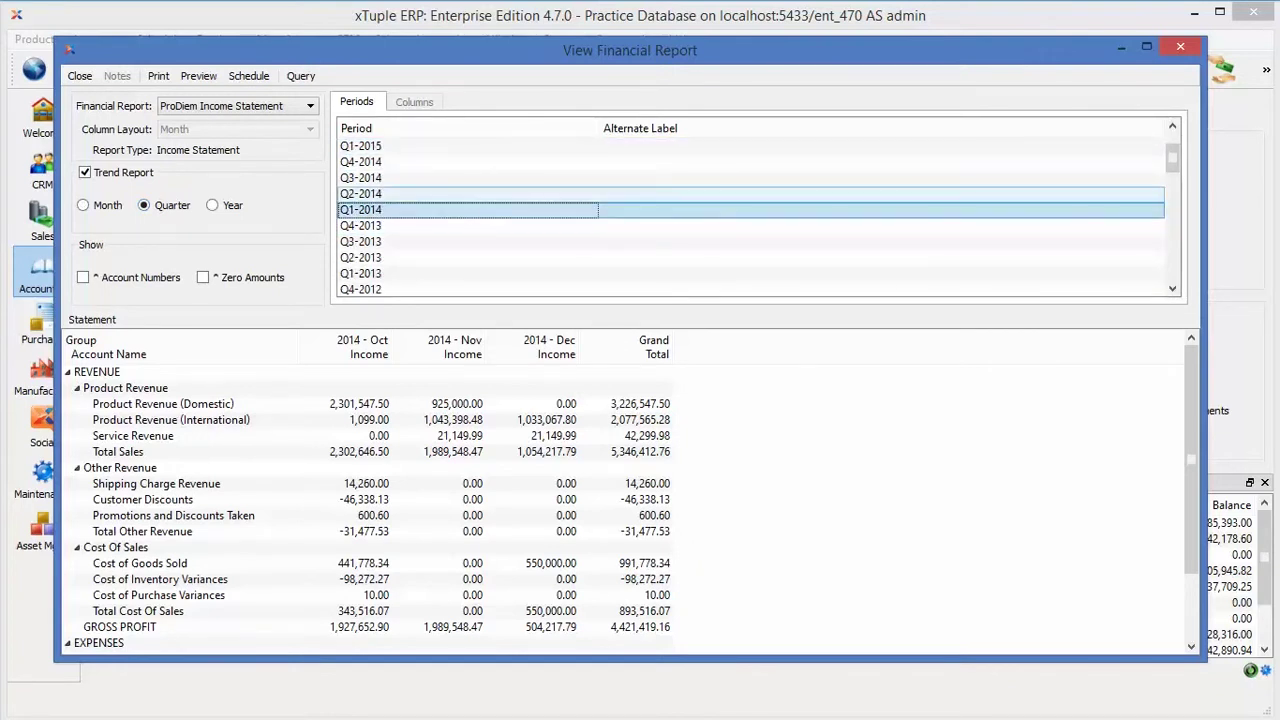
left_click(360, 193, "ctrl")
left_click(360, 177, "ctrl")
left_click(360, 161, "ctrl")
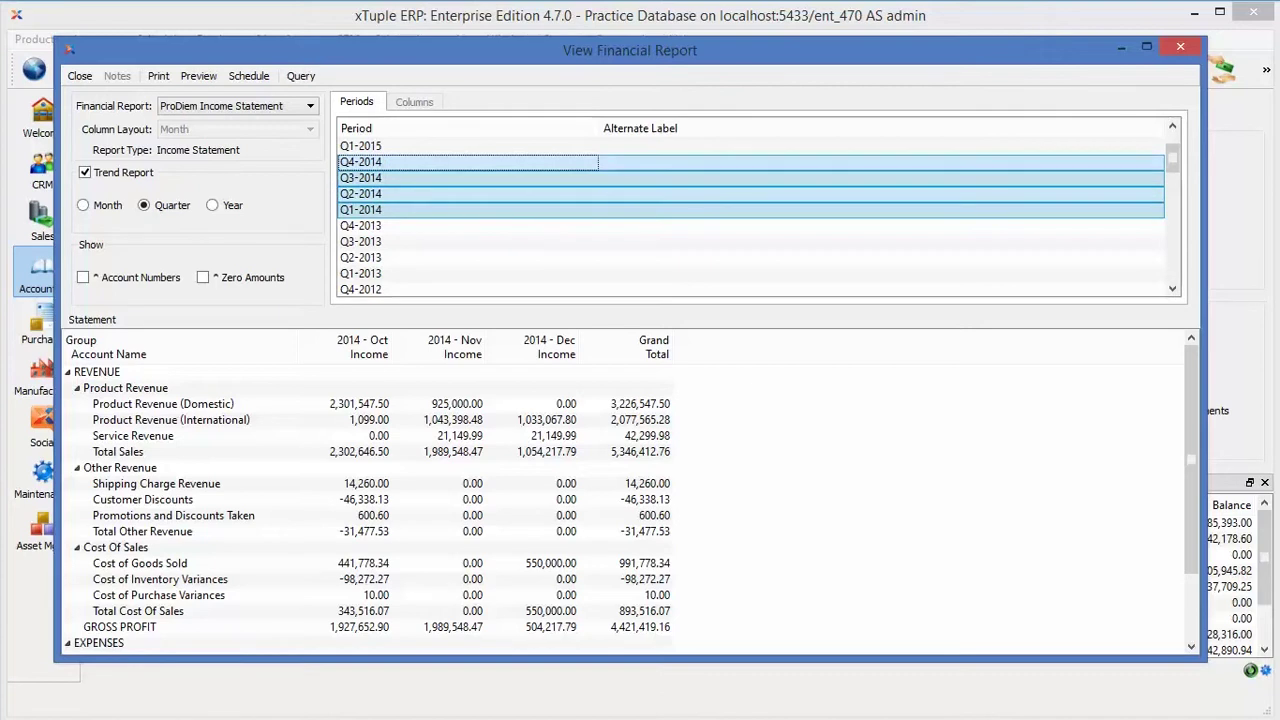
left_click(300, 76)
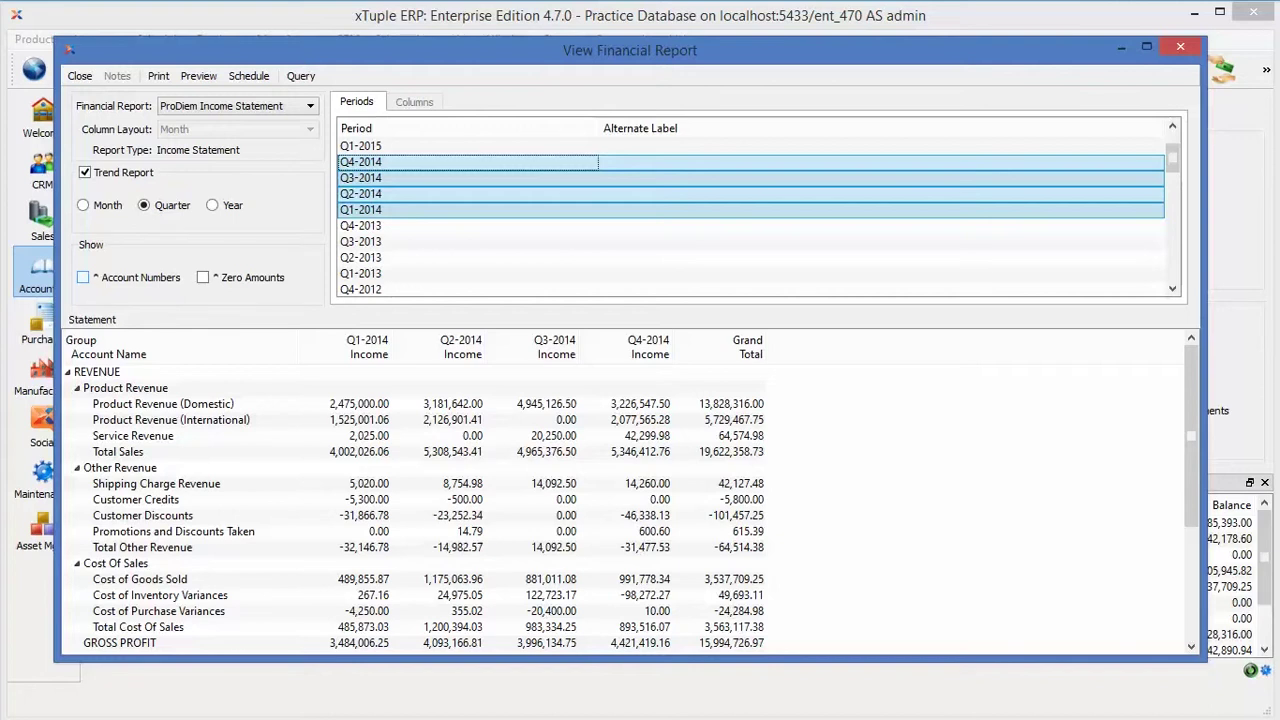
- Show account numbers in the quarterly income statement and rerun the query
left_click(83, 277)
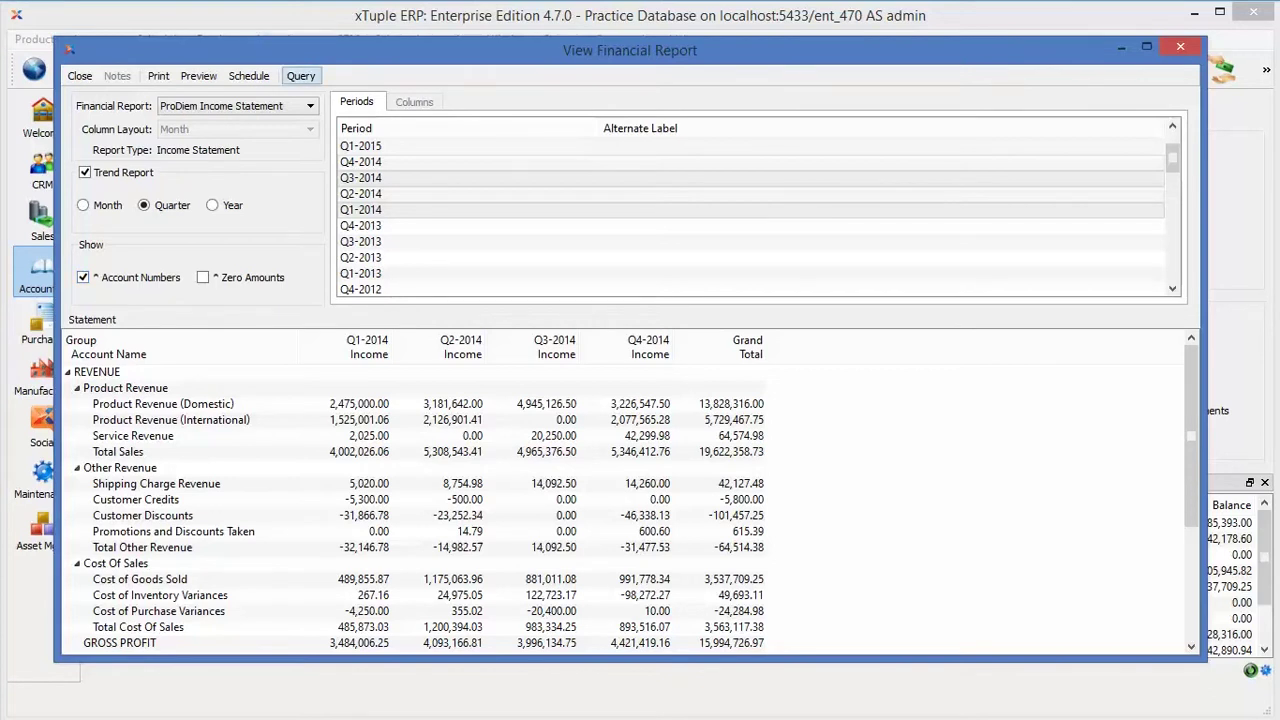
left_click(300, 76)
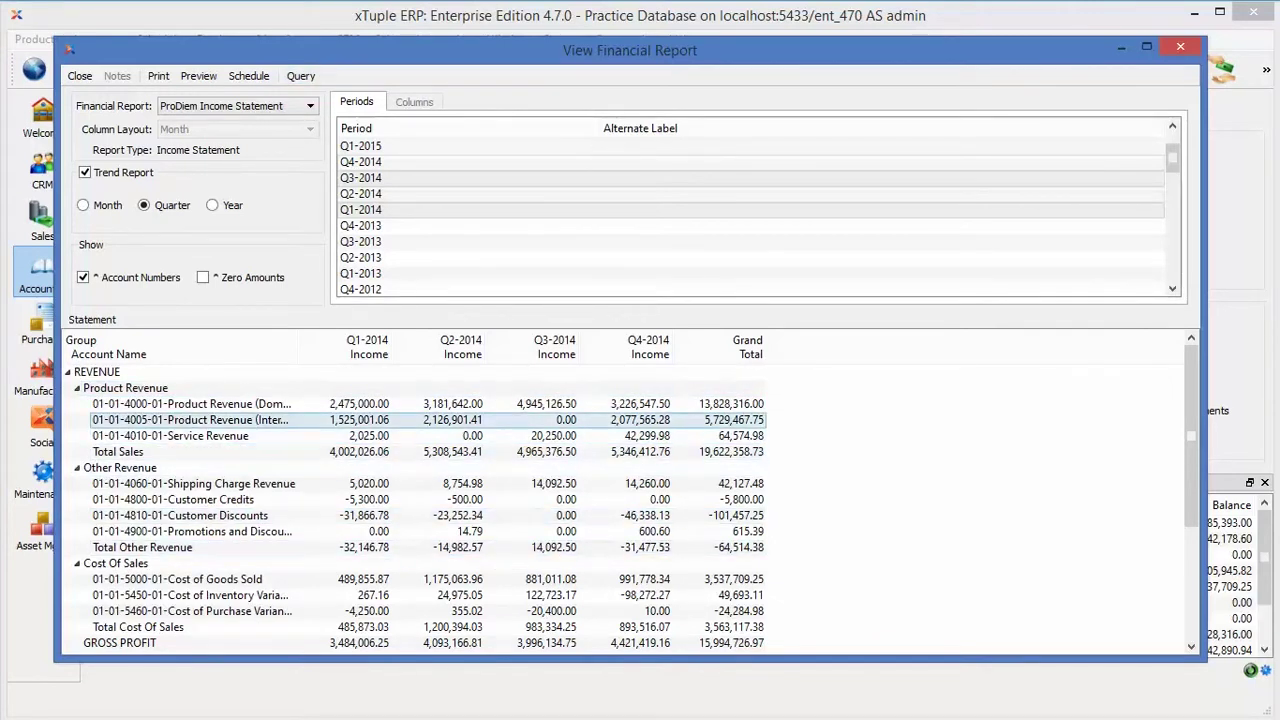
left_click(193, 483)
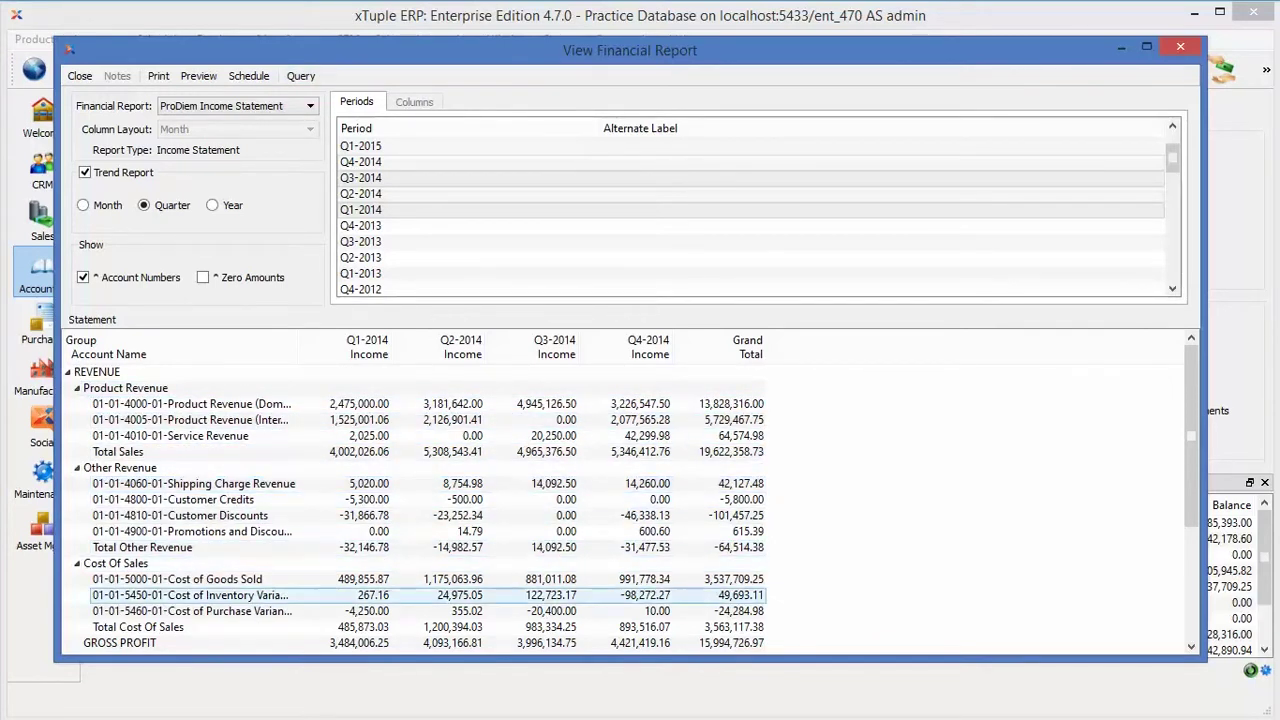
left_click(190, 419)
left_click(190, 403)
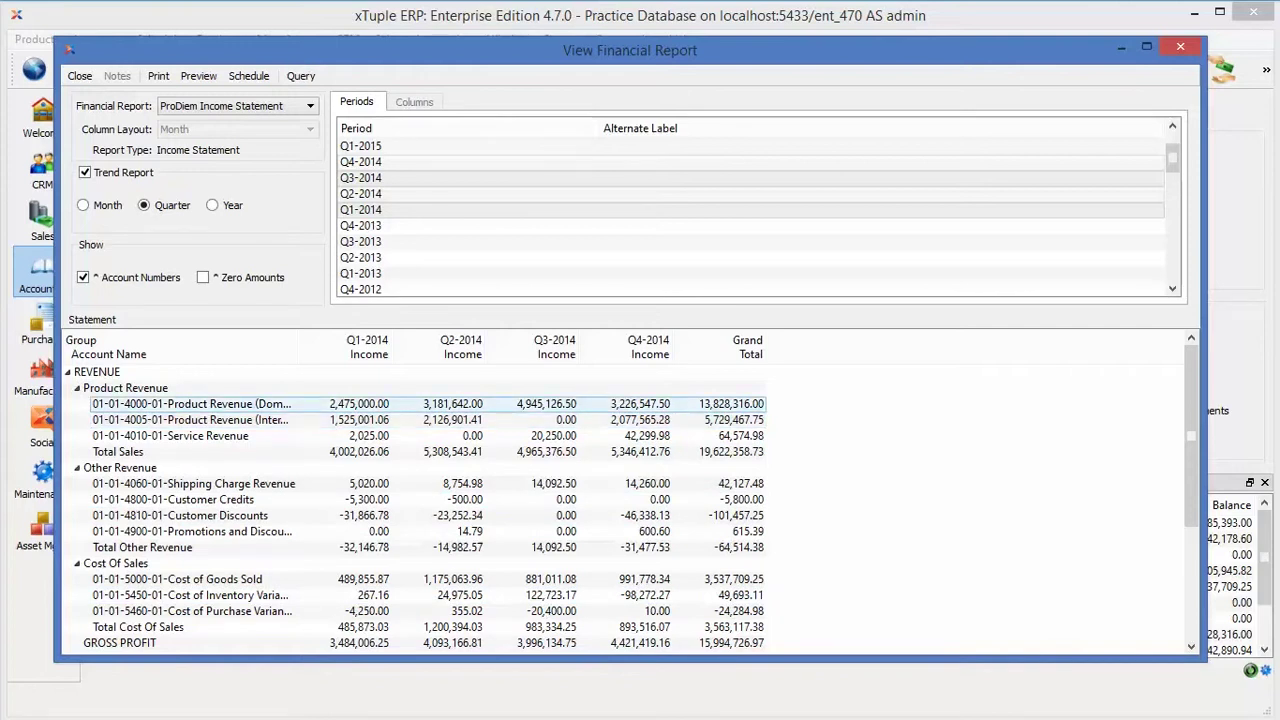
- Include zero amounts in the quarterly income statement and query the report again
left_click(125, 387)
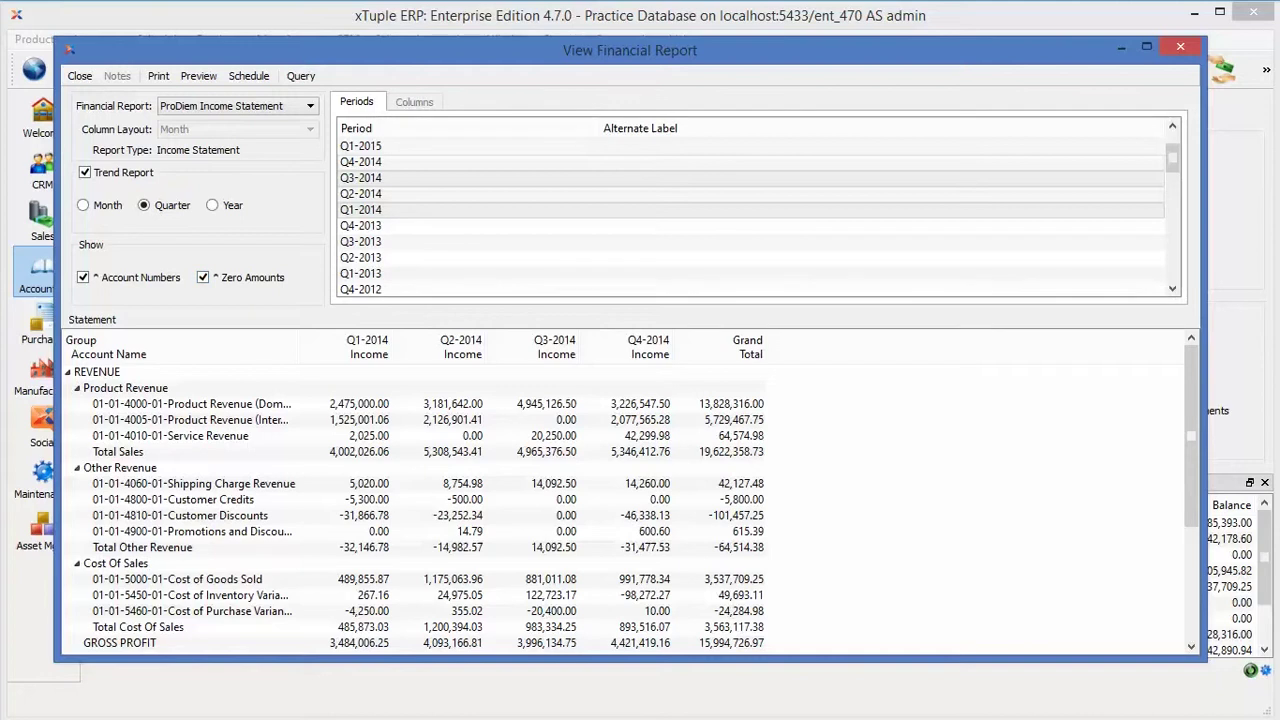
left_click(301, 75)
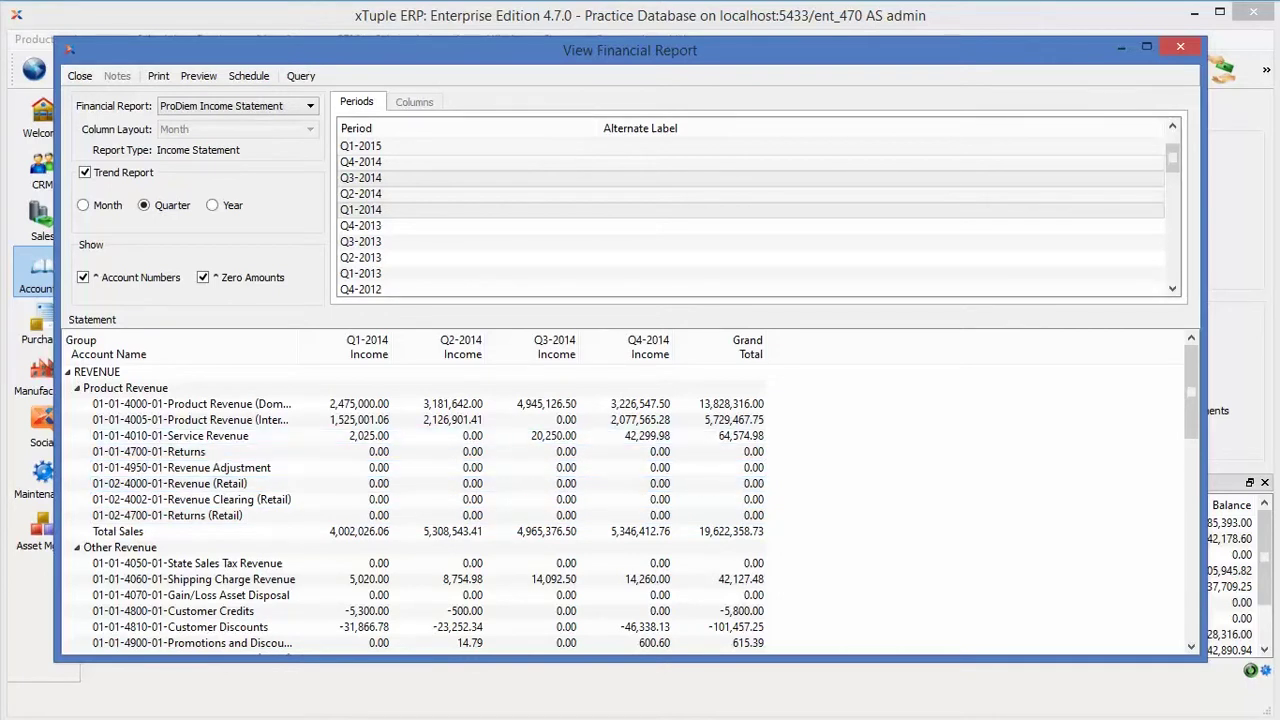
left_click(400, 177)
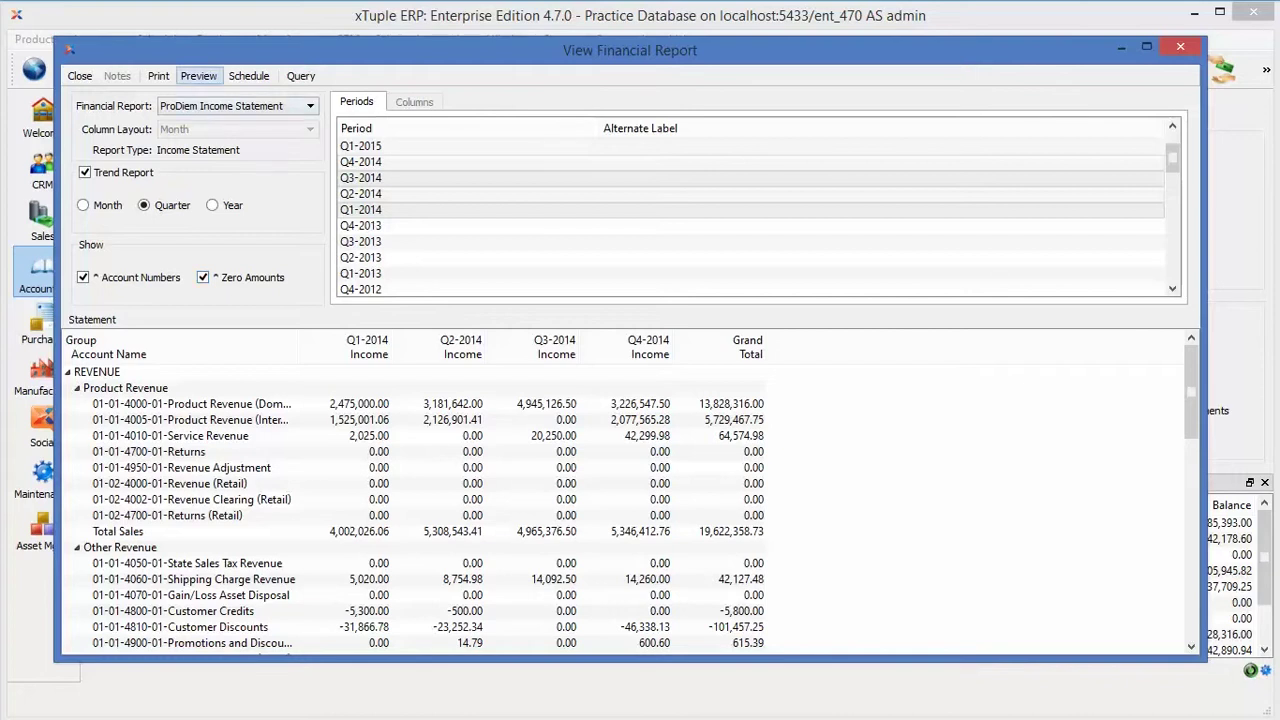
- Preview the printout of the quarterly income statement, look through it down to net income, and close the preview
left_click(198, 75)
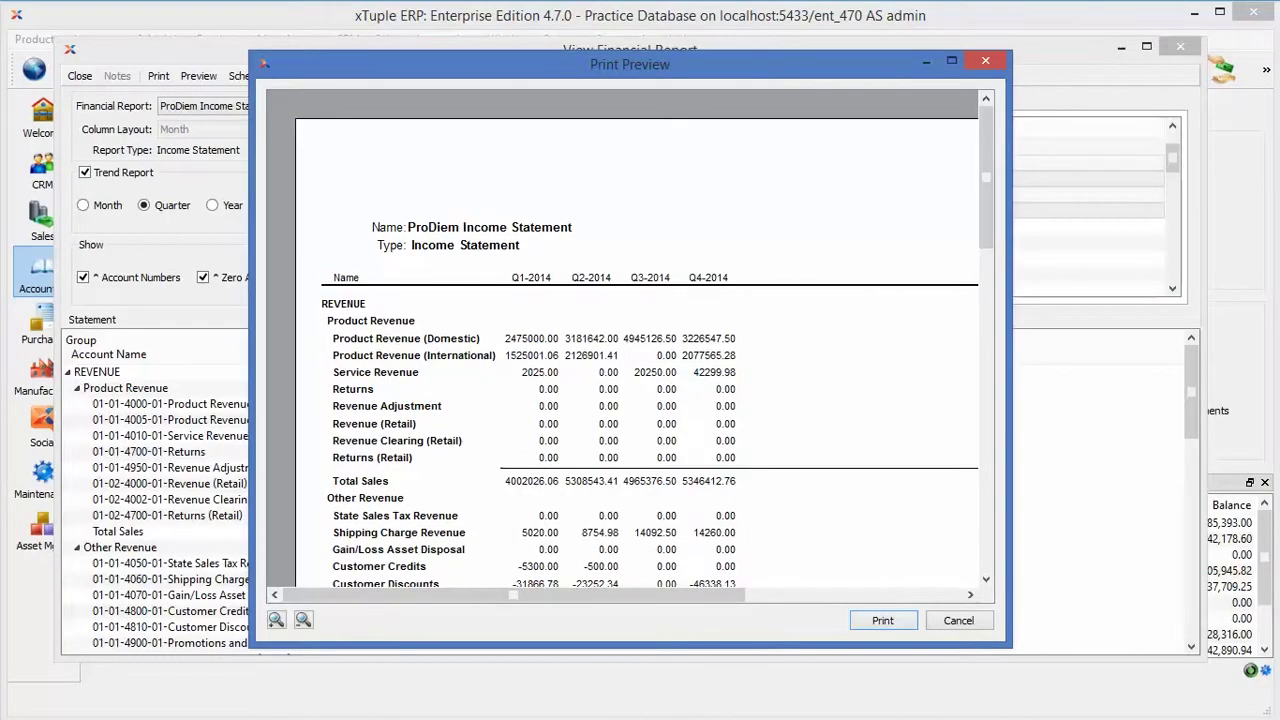
left_click_drag(630, 64, 495, 30)
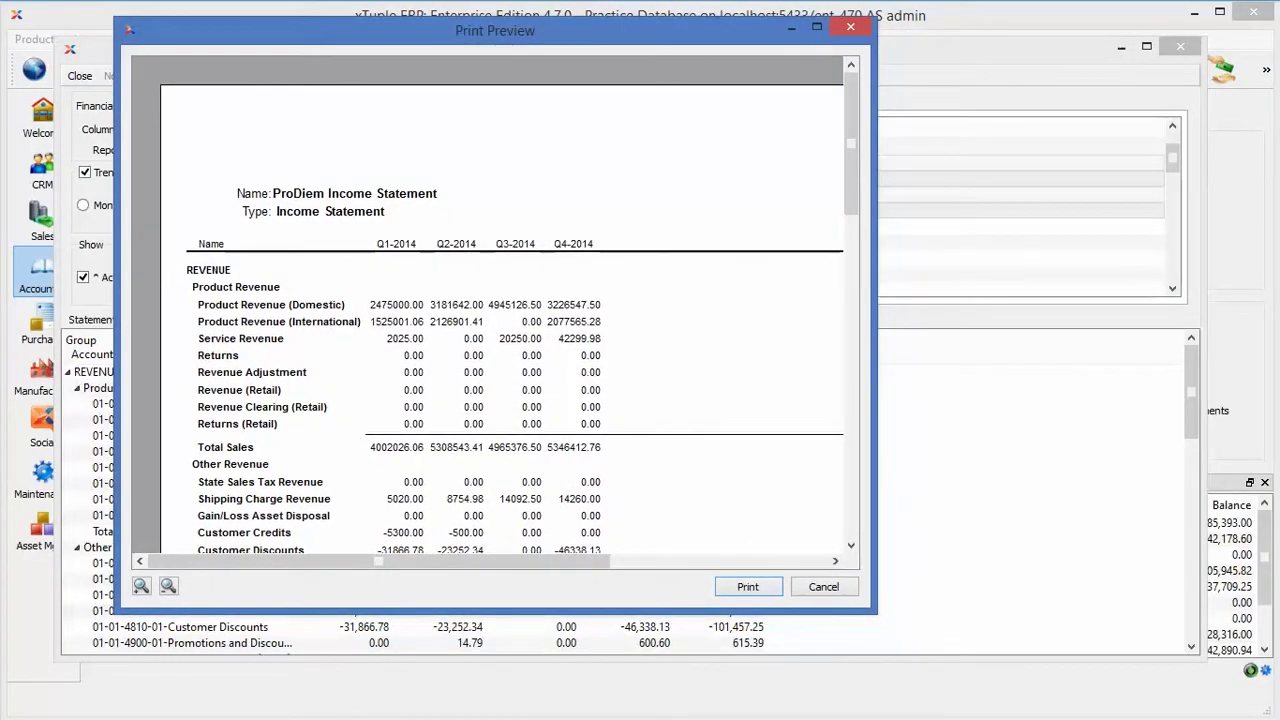
scroll(500, 300, "down", 15)
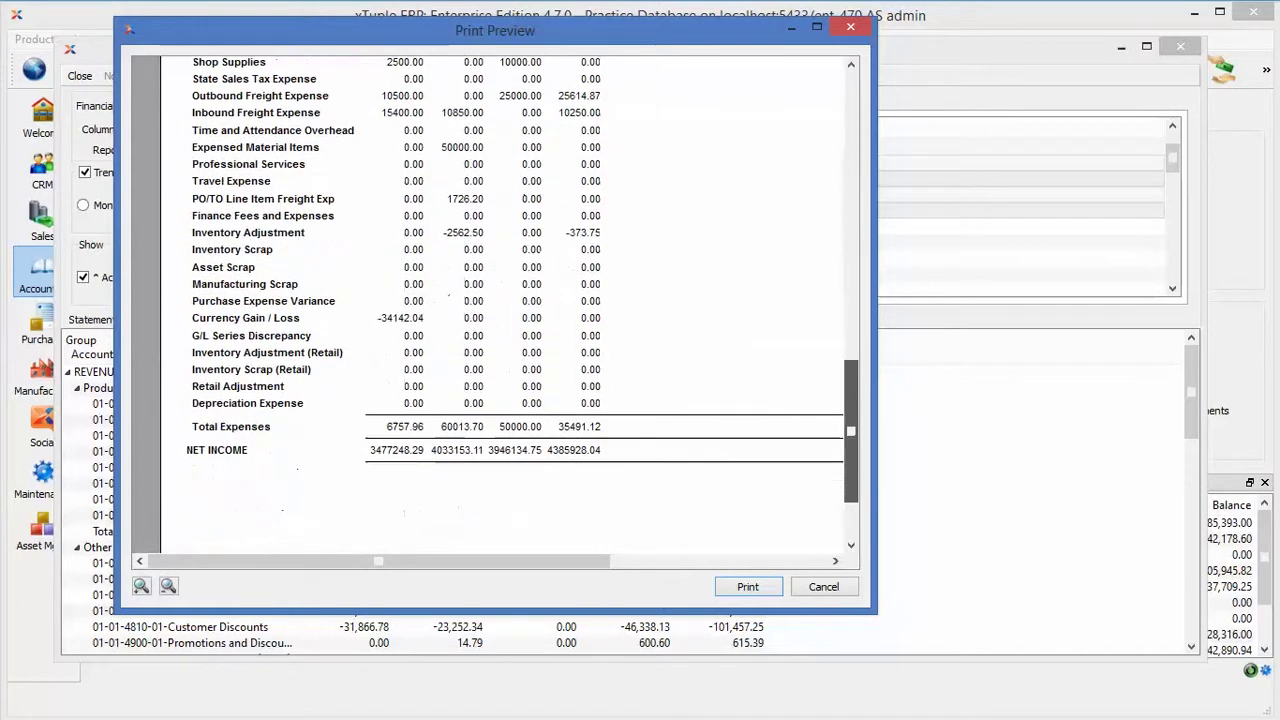
scroll(500, 300, "up", 15)
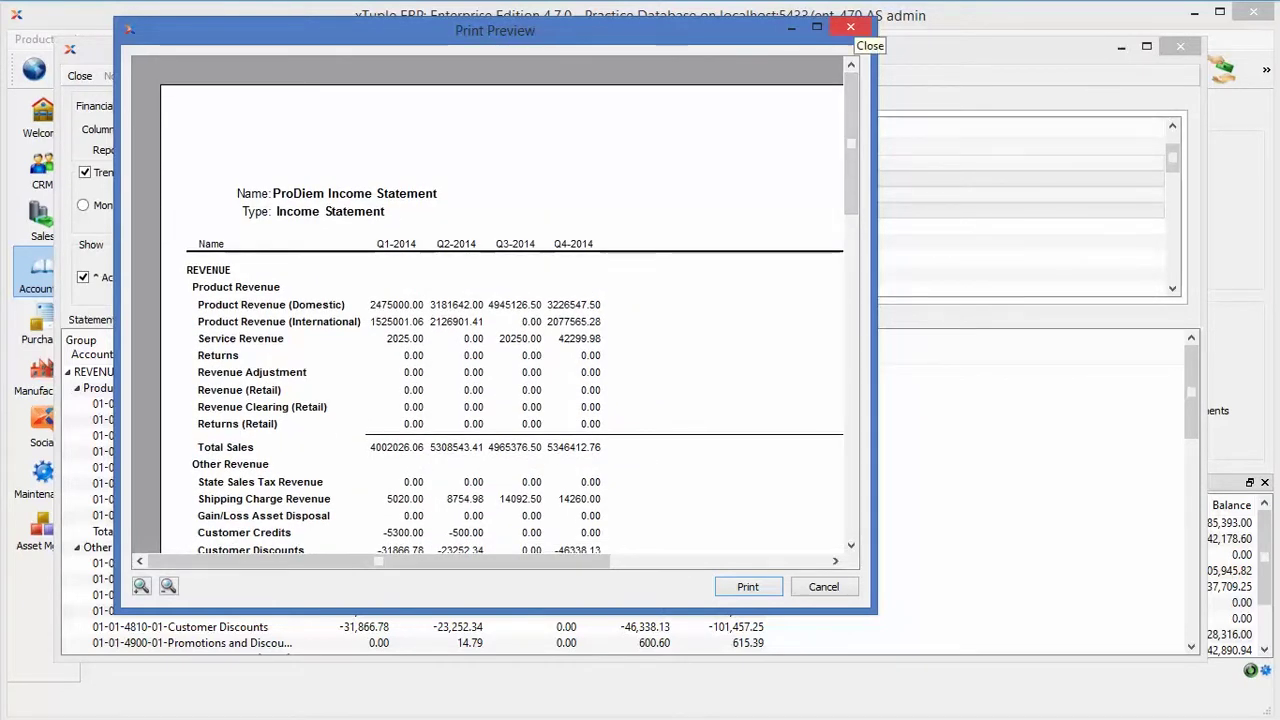
left_click(850, 28)
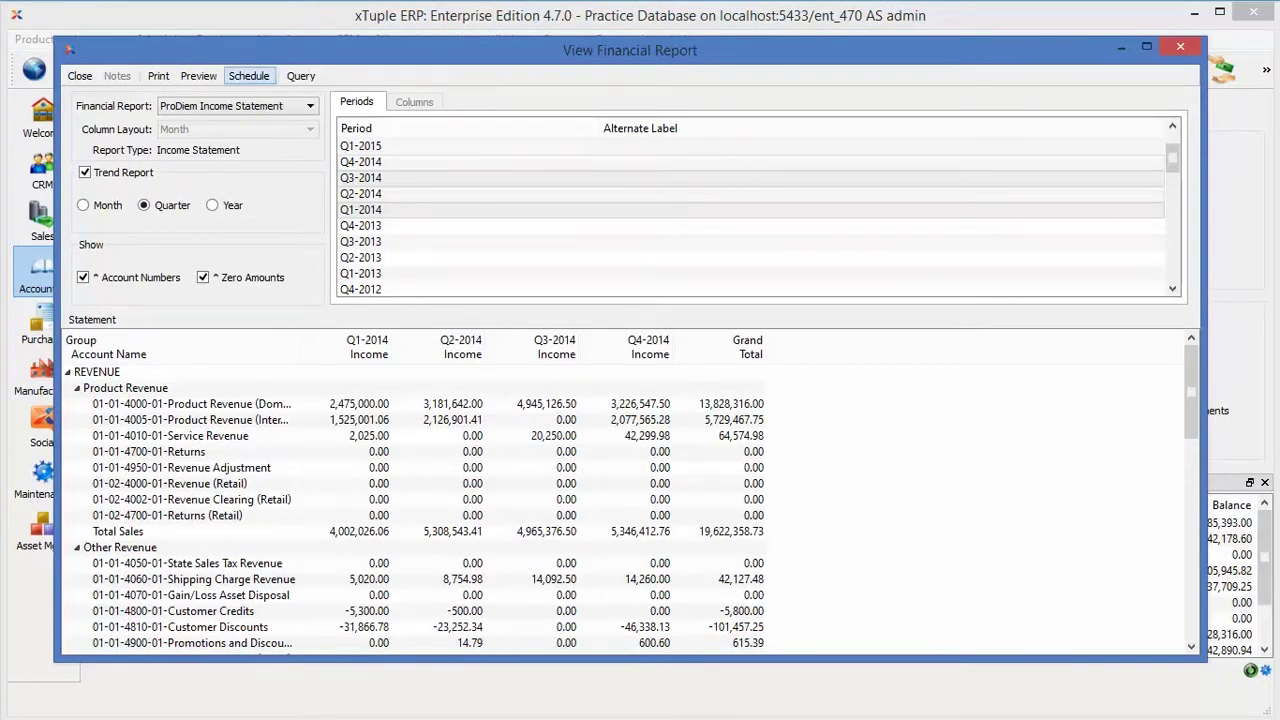
- Open the scheduling options for the quarterly report, choose a scheduled time instead of ASAP, and cancel the scheduling
left_click(248, 76)
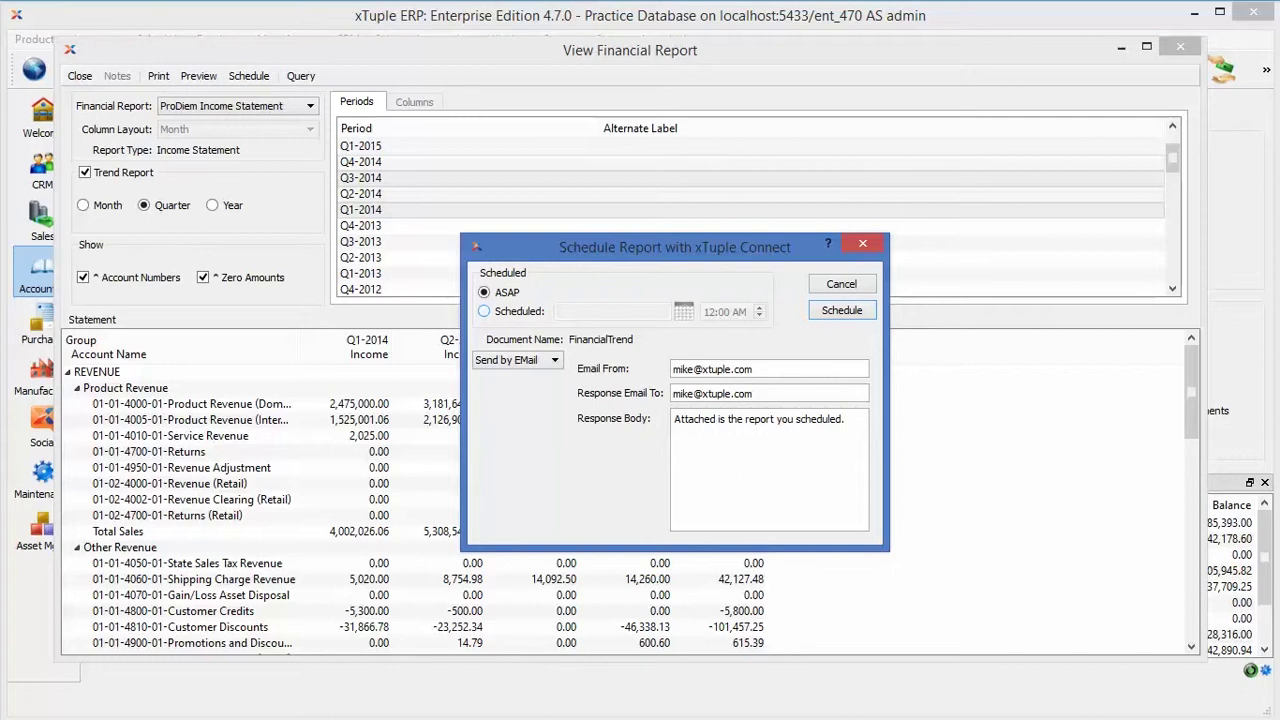
left_click(484, 311)
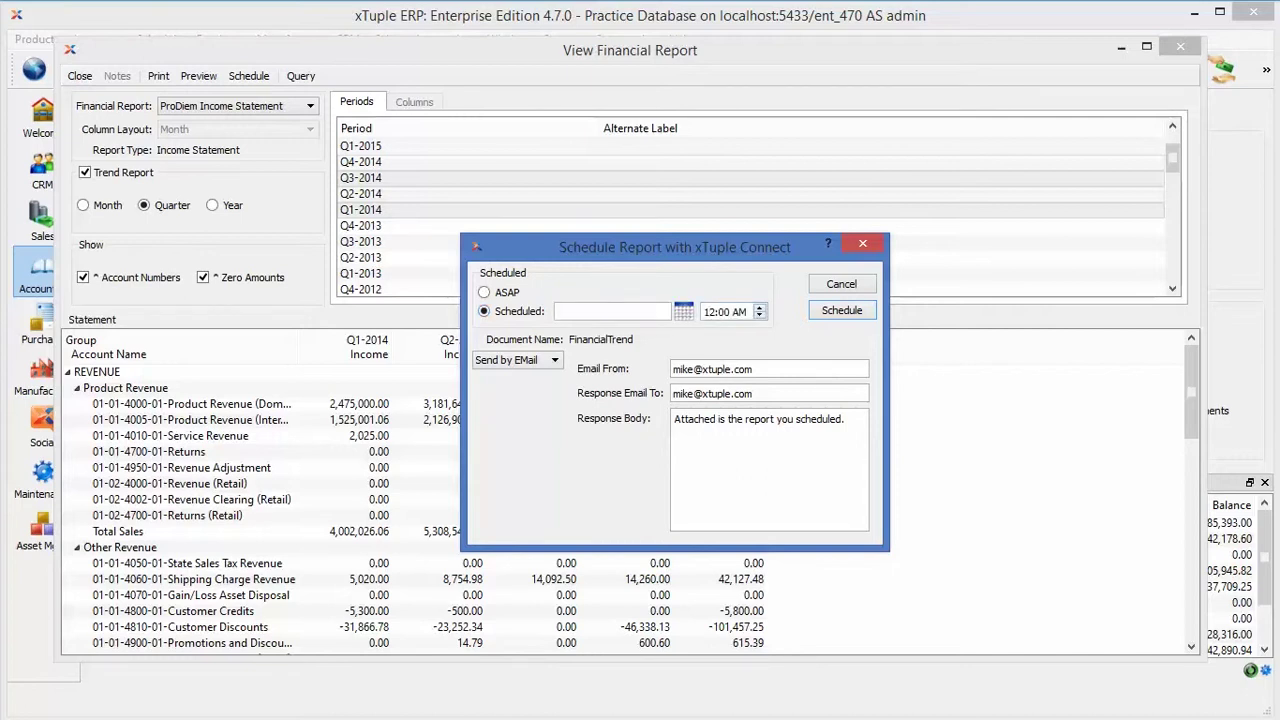
type("1")
left_click(841, 284)
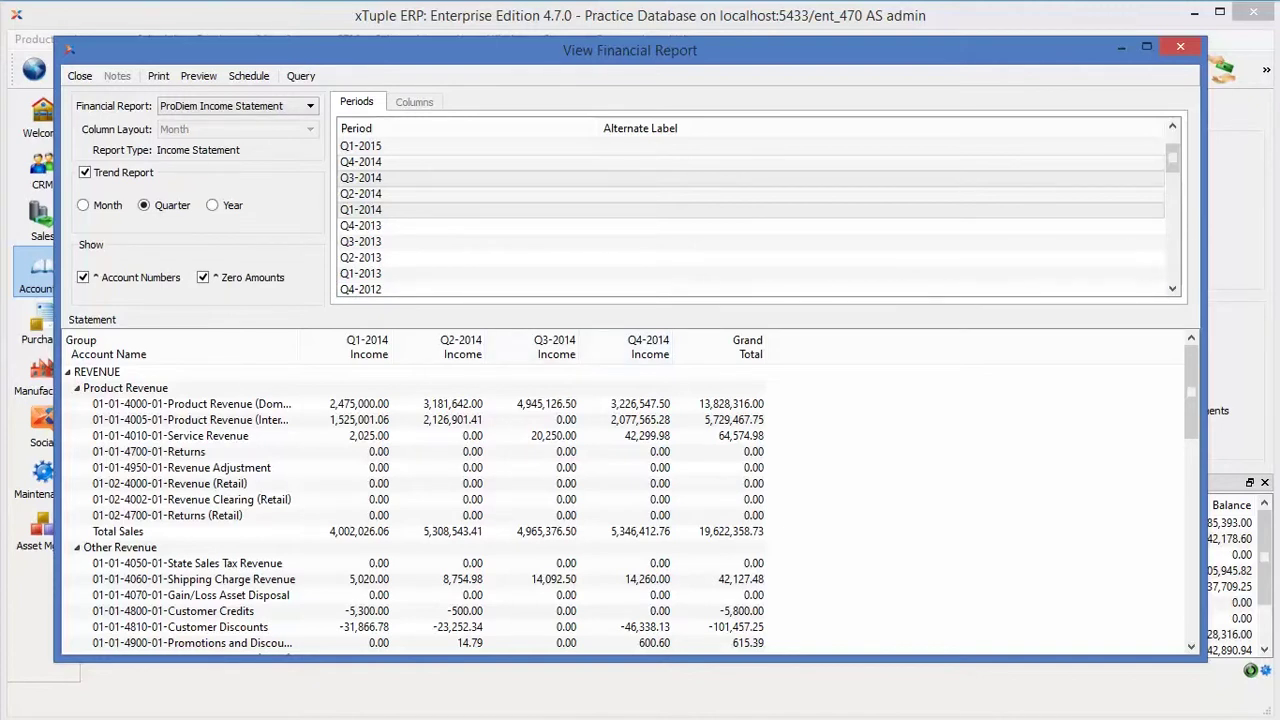
- Turn off trend reporting, account numbers and zero amounts, and query the income statement for the December 2014 month
left_click(203, 277)
left_click(83, 205)
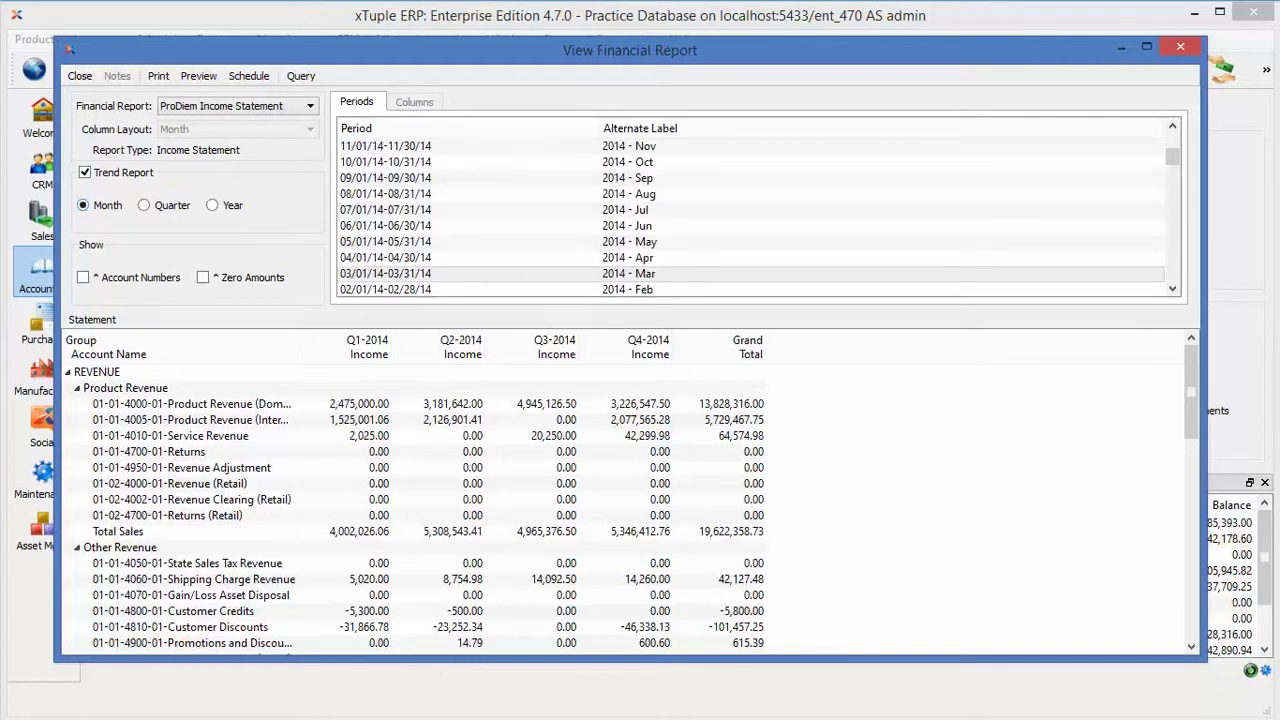
left_click(85, 172)
left_click(385, 273)
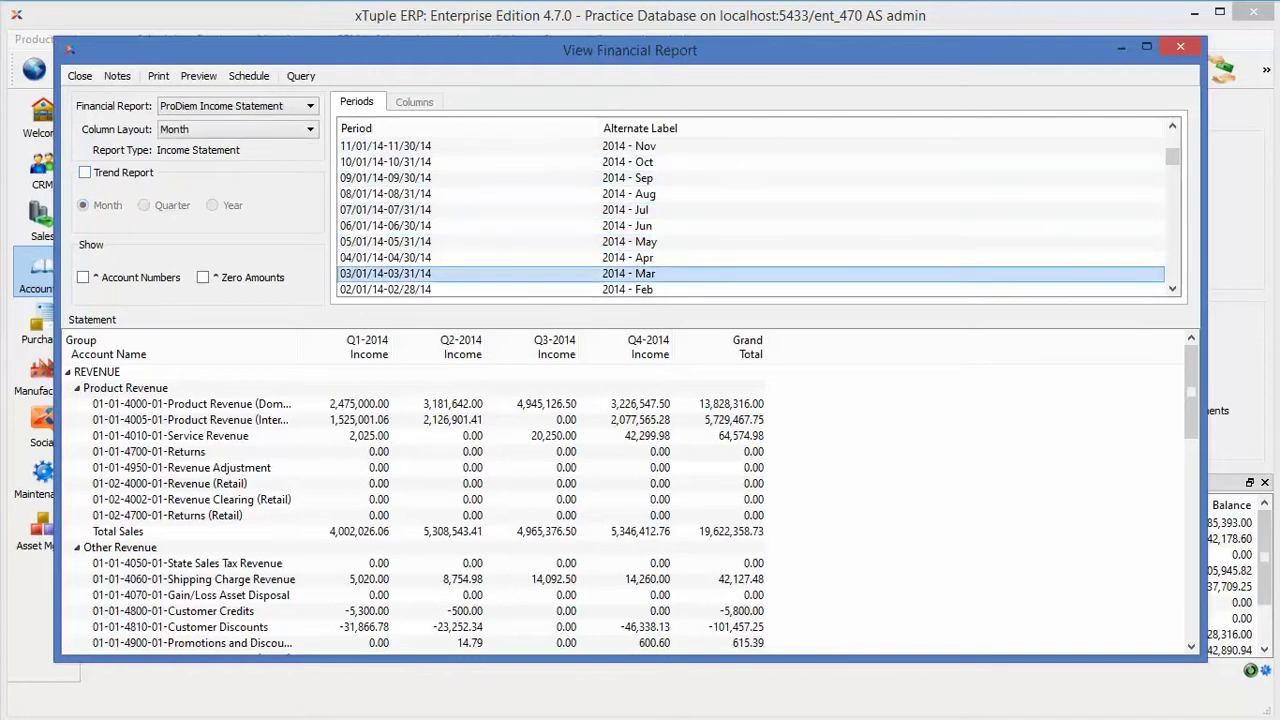
scroll(750, 161, "up", 1)
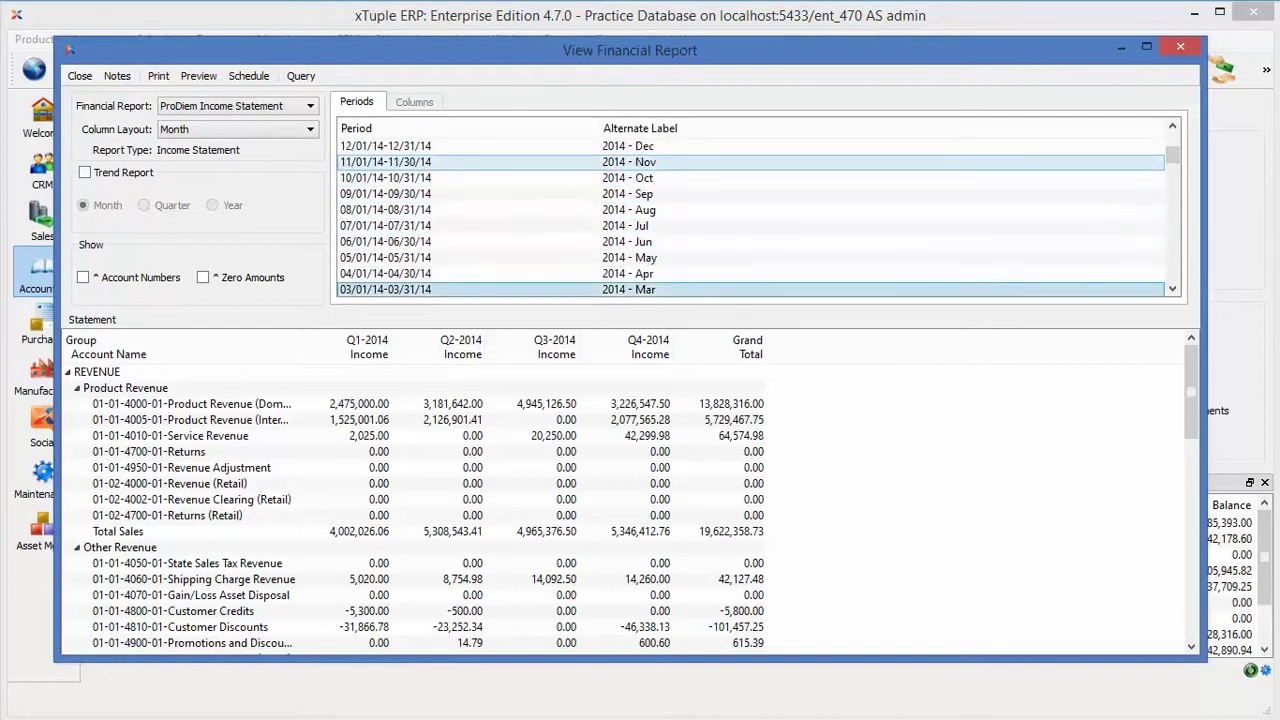
left_click(385, 146)
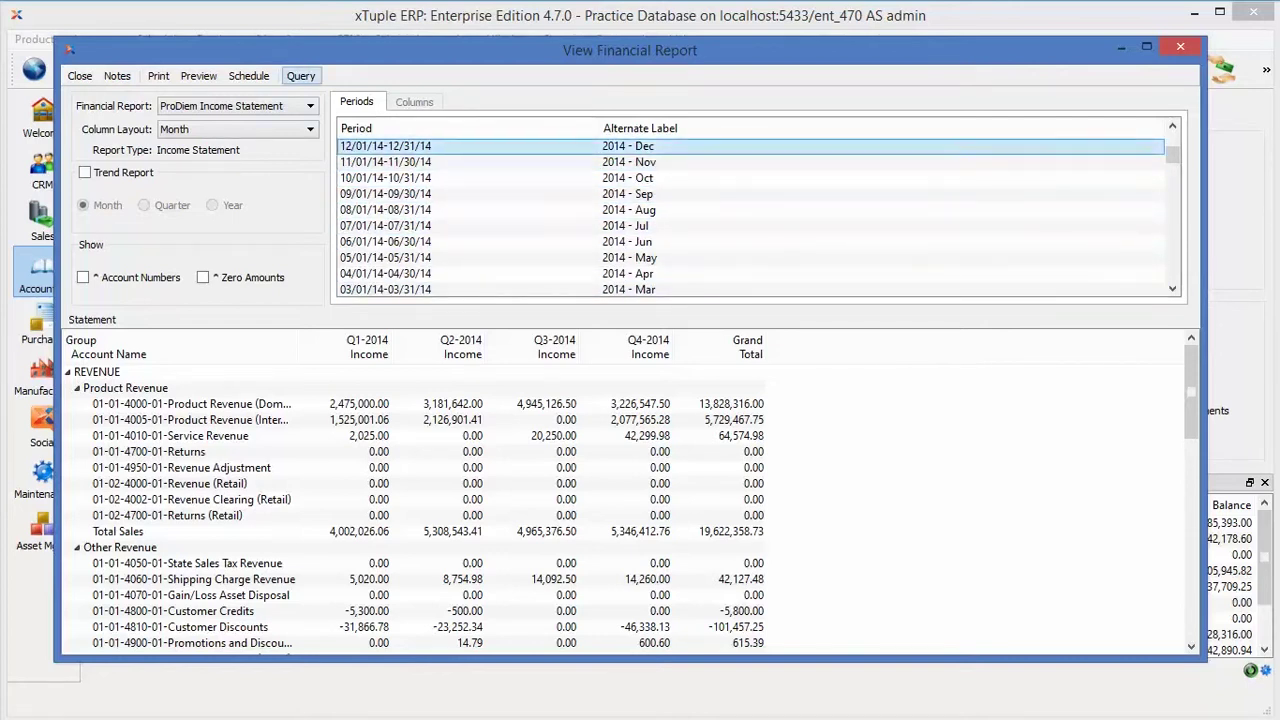
left_click(301, 76)
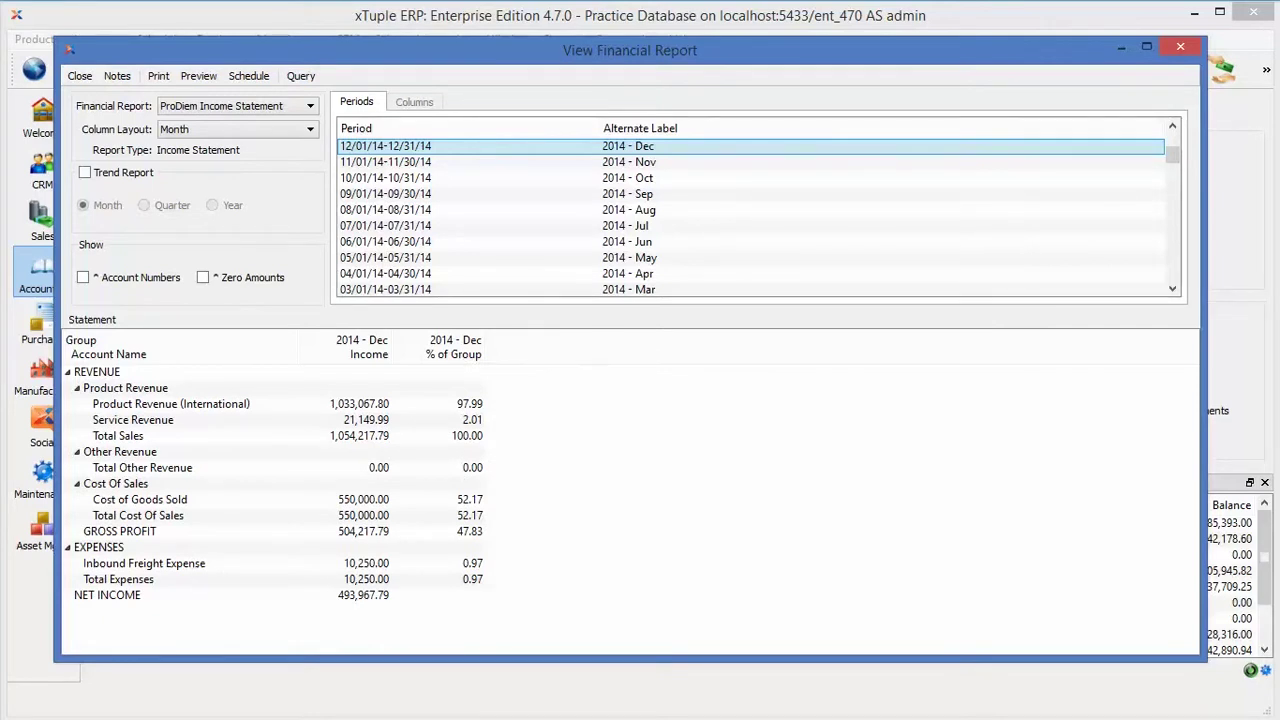
- View the general ledger transactions behind the Product Revenue (International) line of the December 2014 statement
left_click(118, 436)
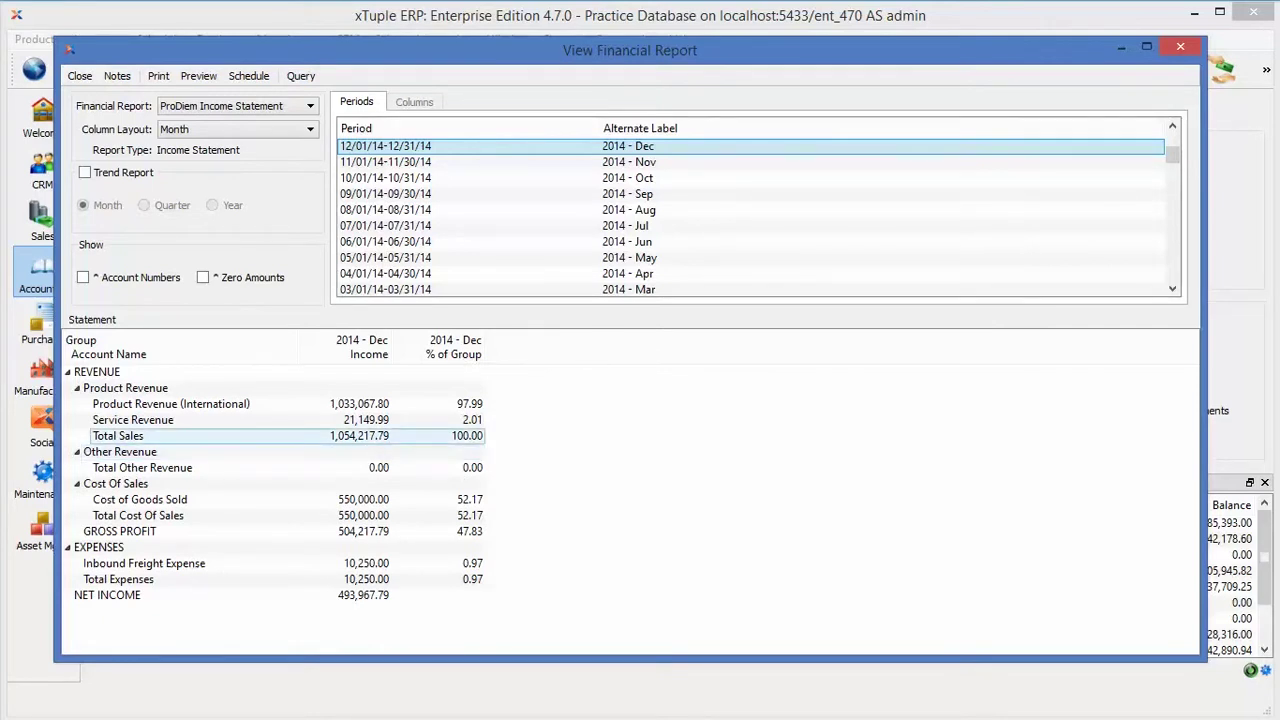
key("Up")
key("Up")
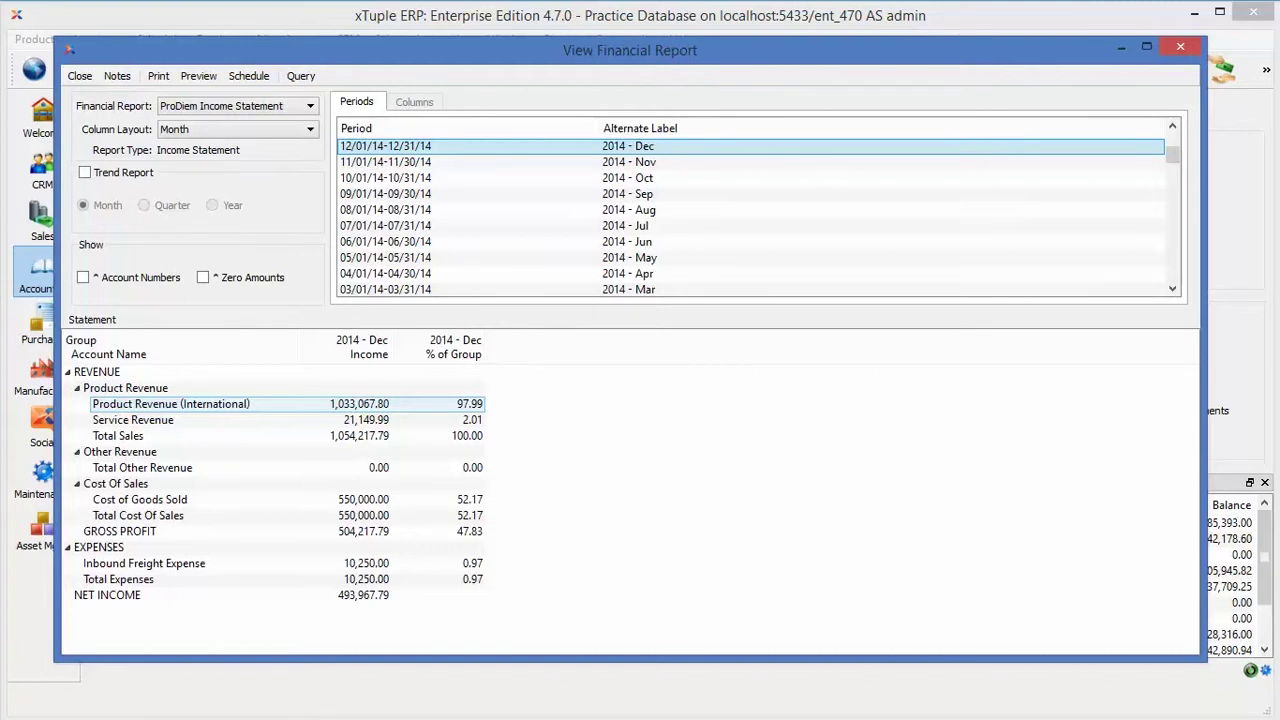
right_click(342, 403)
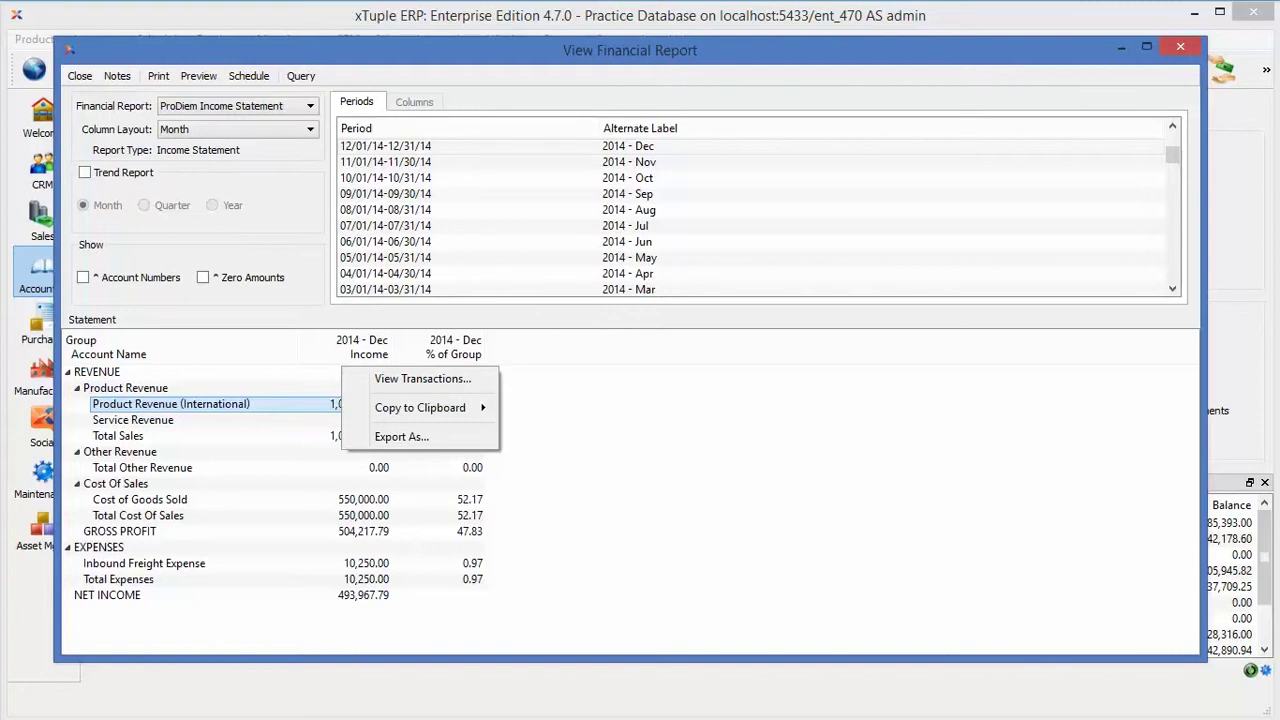
key("Escape")
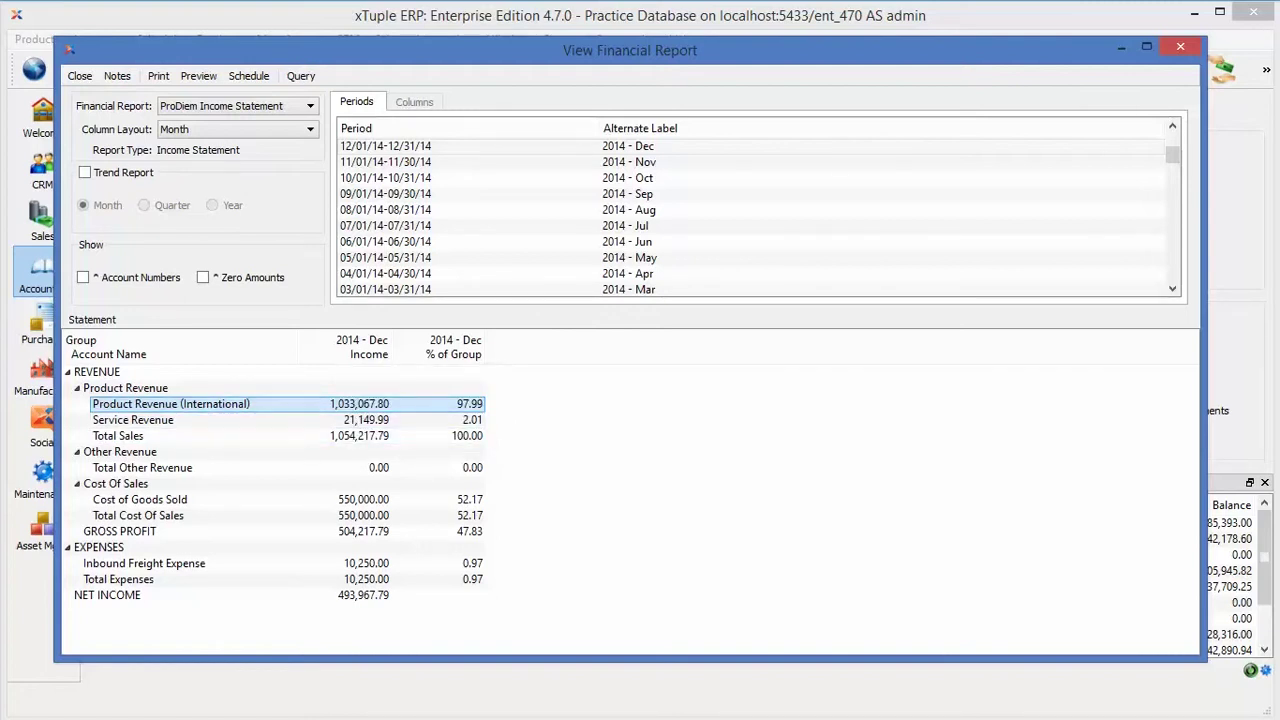
right_click(345, 404)
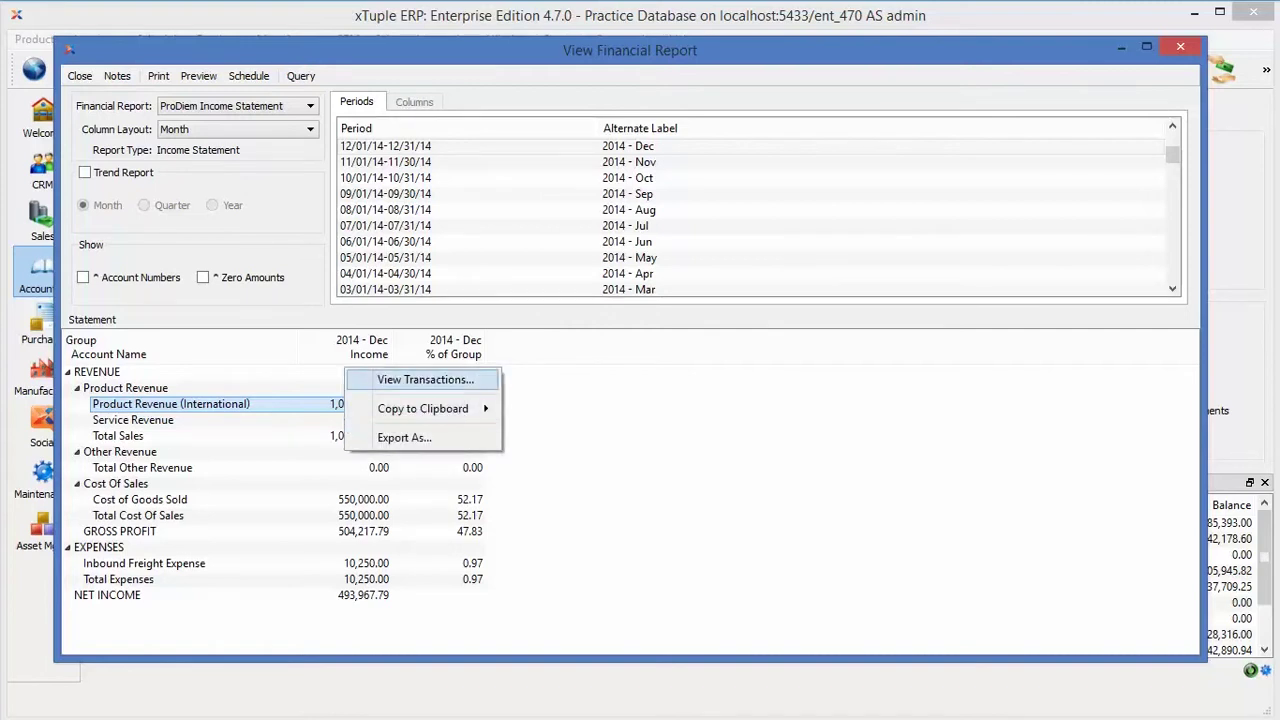
left_click(425, 379)
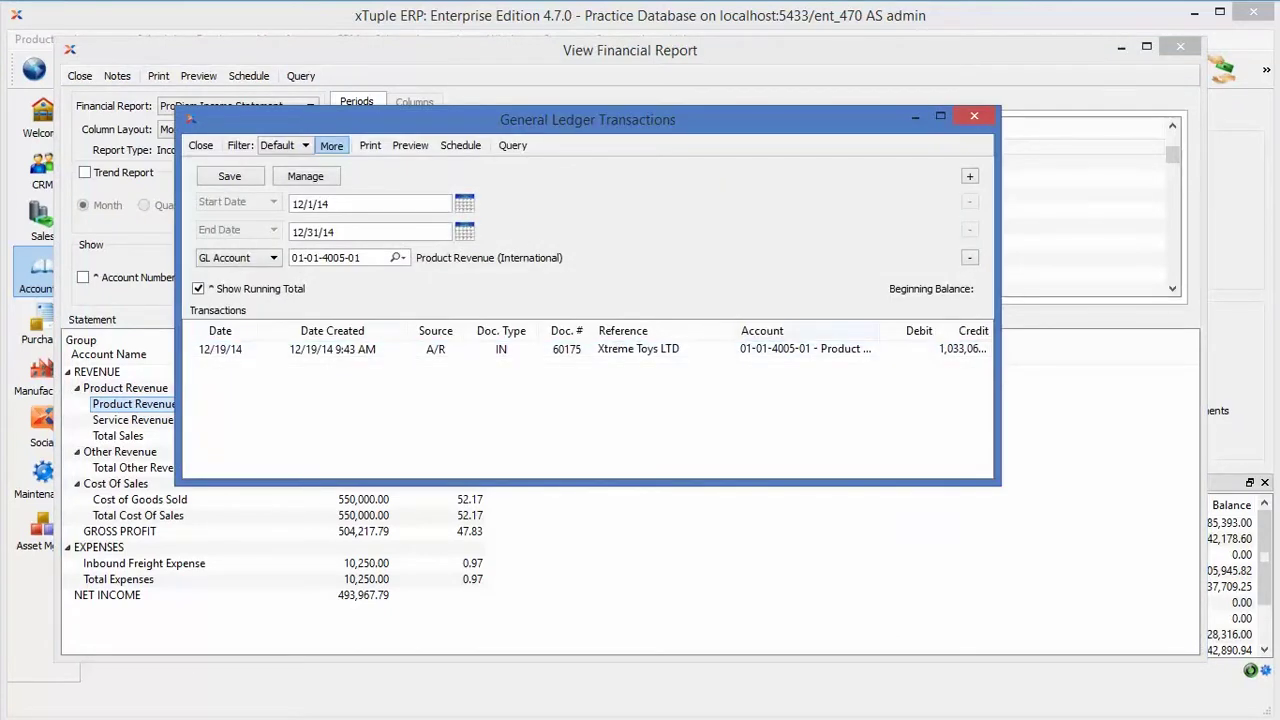
- Widen the General Ledger Transactions window and view the invoice behind the Xtreme Toys LTD transaction dated 12/19/14
left_click_drag(999, 300, 1094, 300)
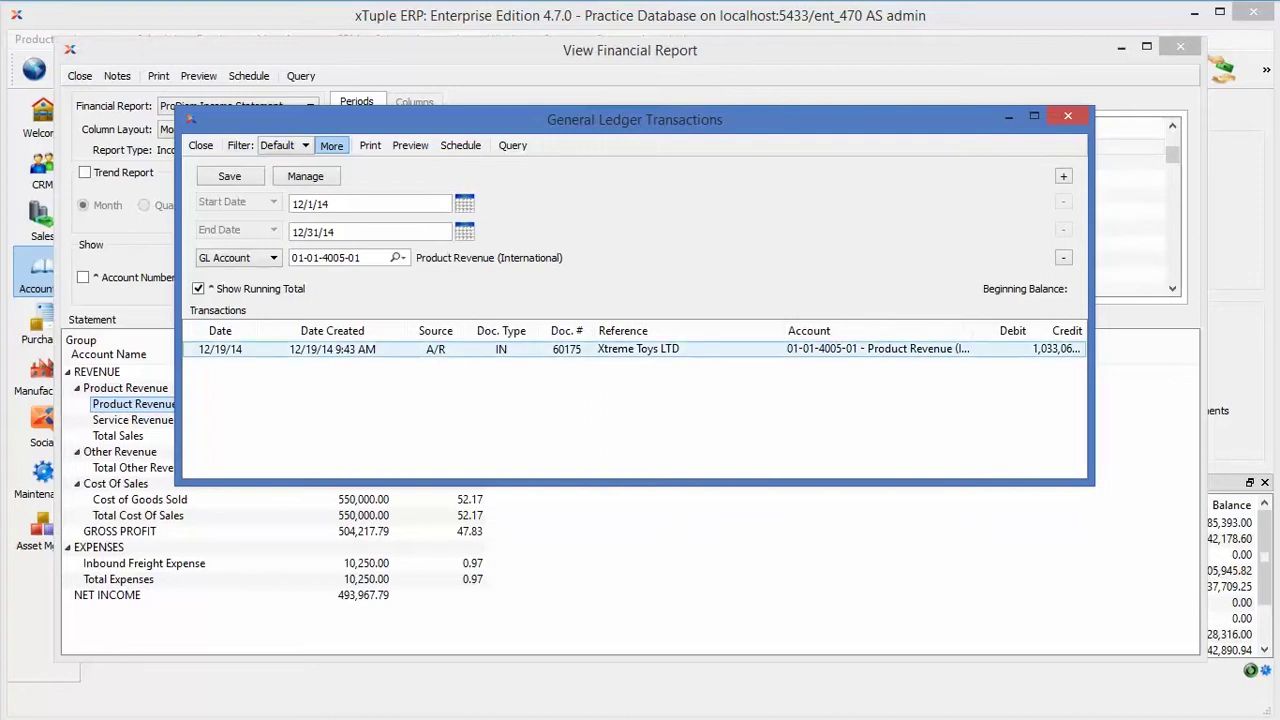
right_click(606, 330)
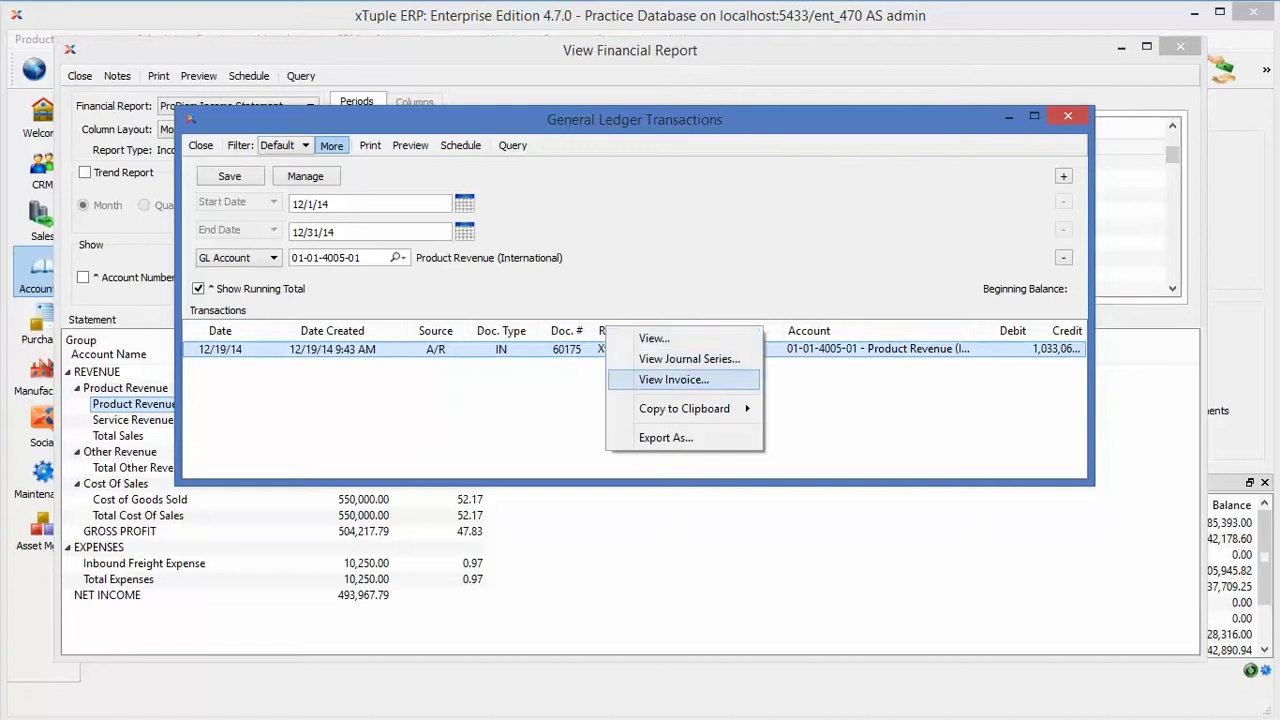
left_click(673, 379)
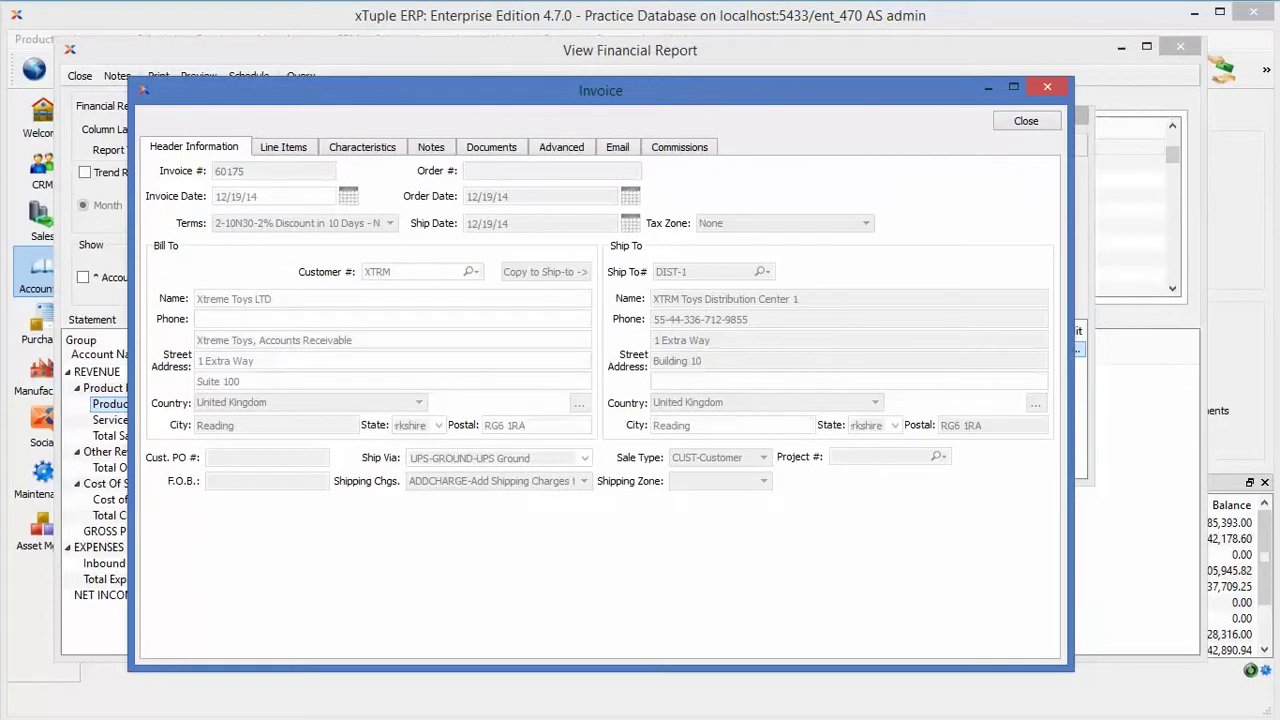
- Check the invoice's line items and open the full customer record from its header information
left_click(283, 147)
left_click(193, 147)
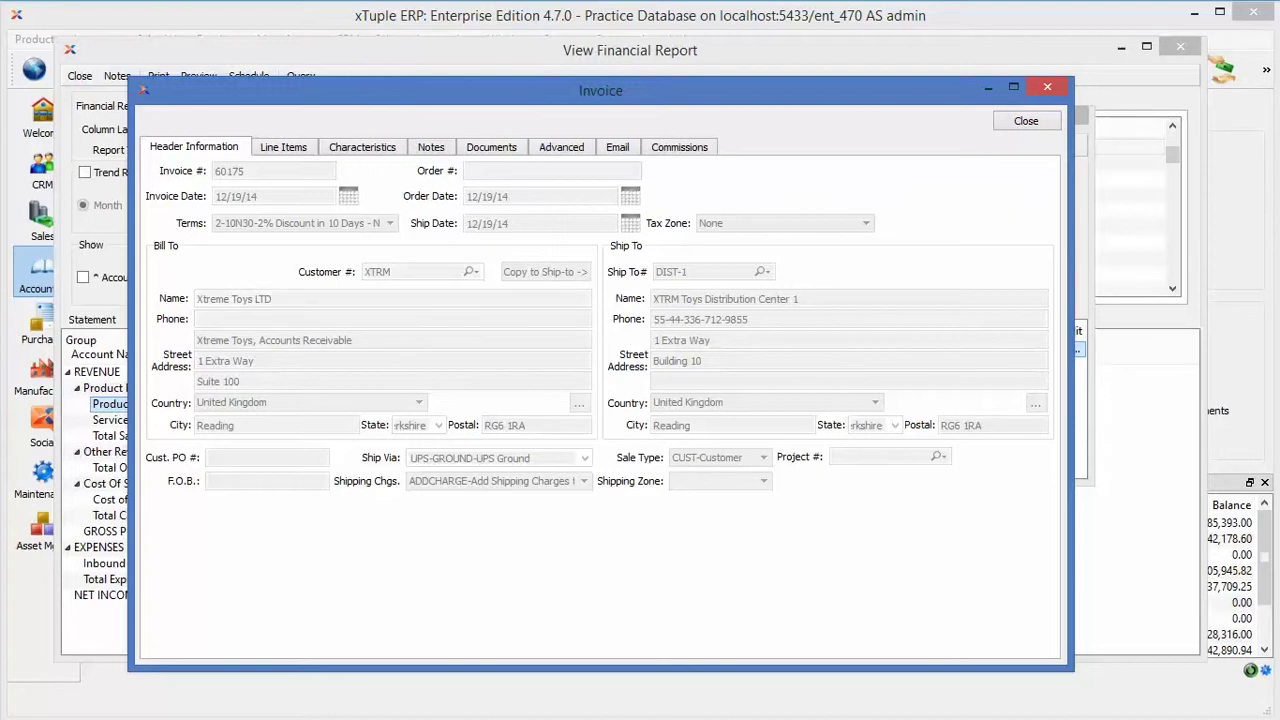
left_click(472, 271)
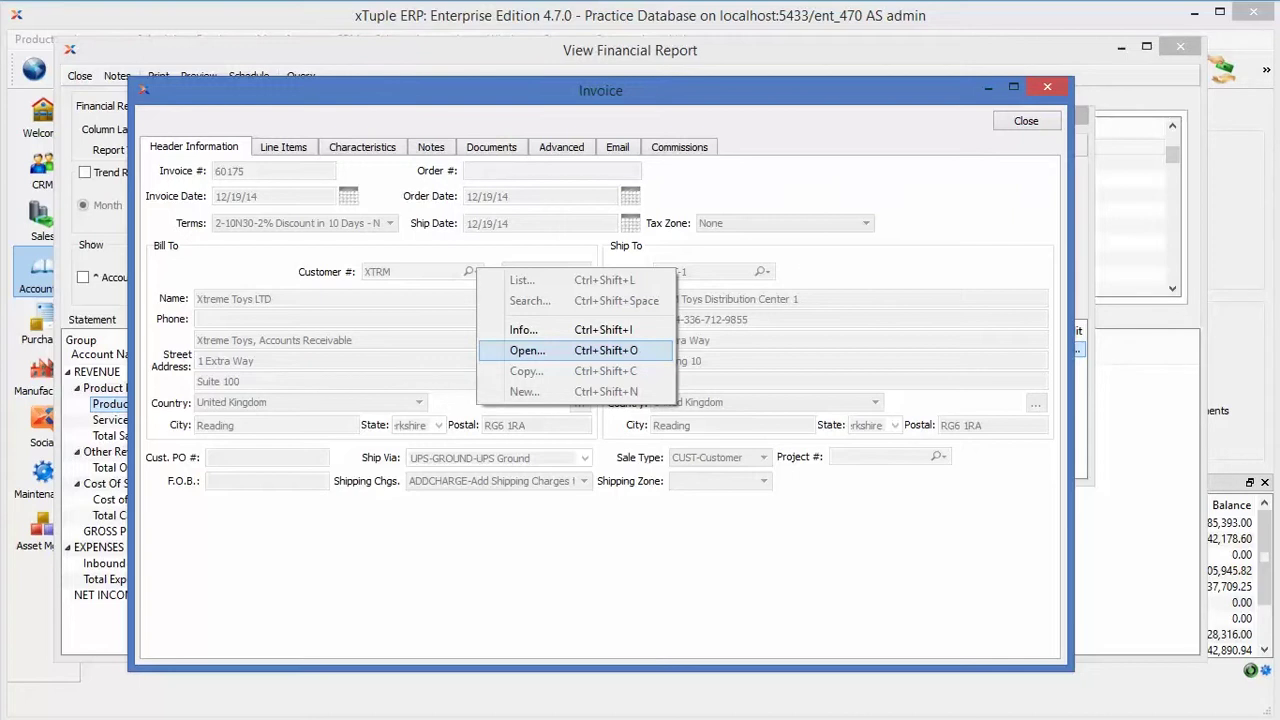
key("Return")
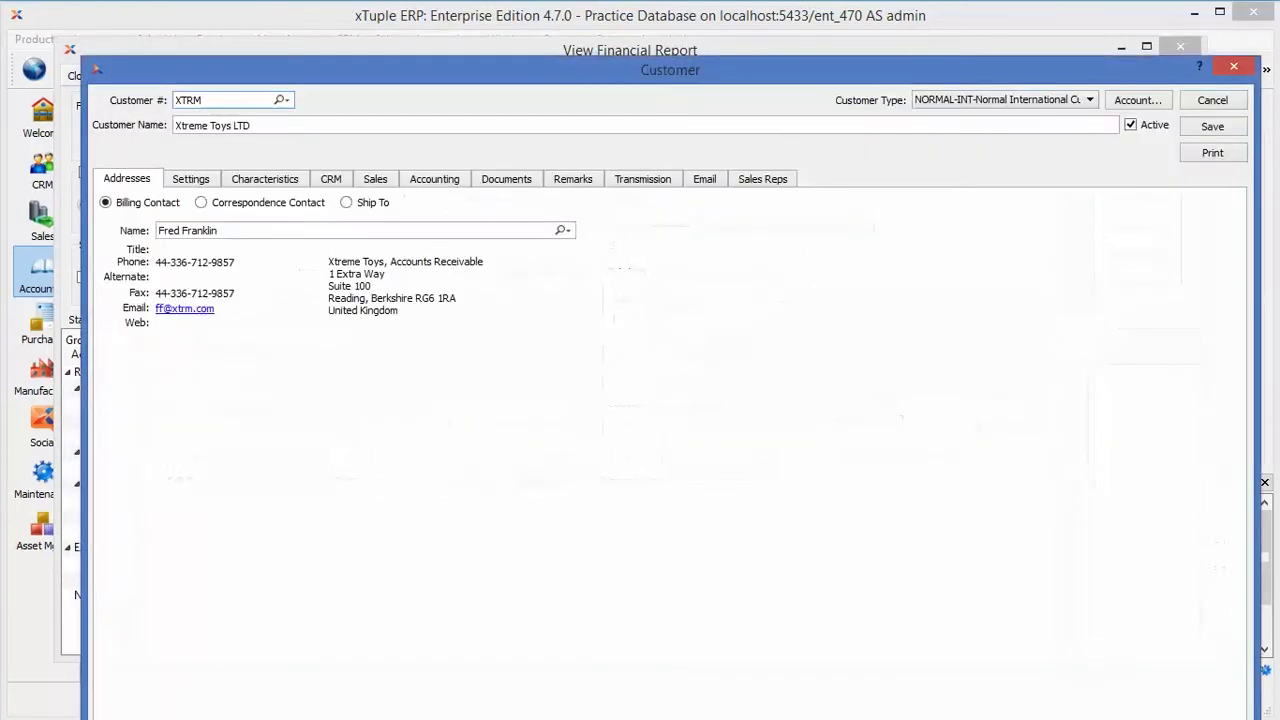